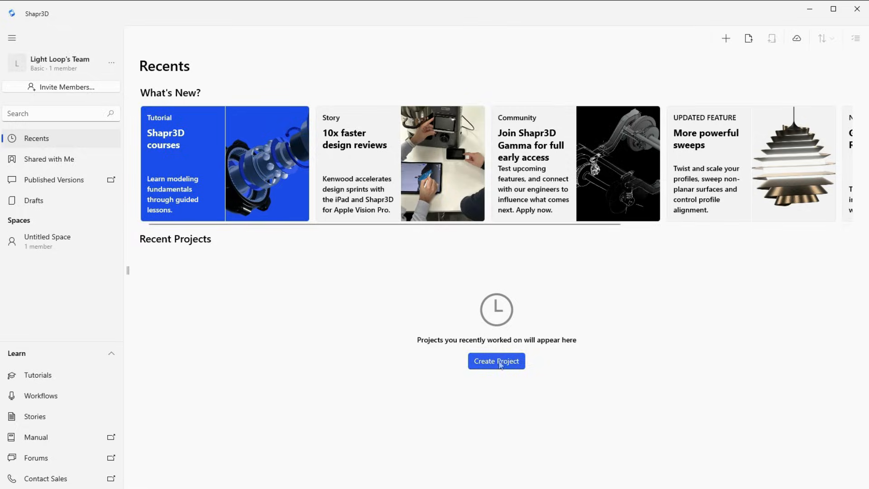
# Create a new project and name it Demo
pyautogui.click(502, 367)
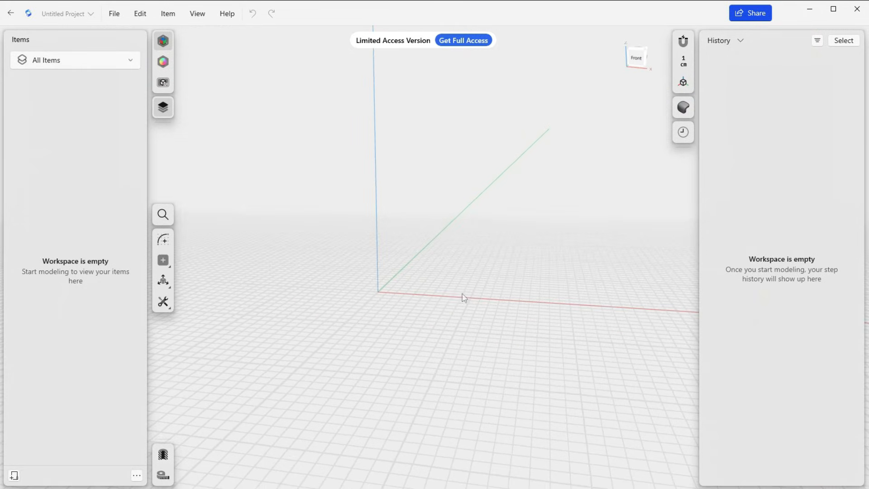
pyautogui.click(86, 14)
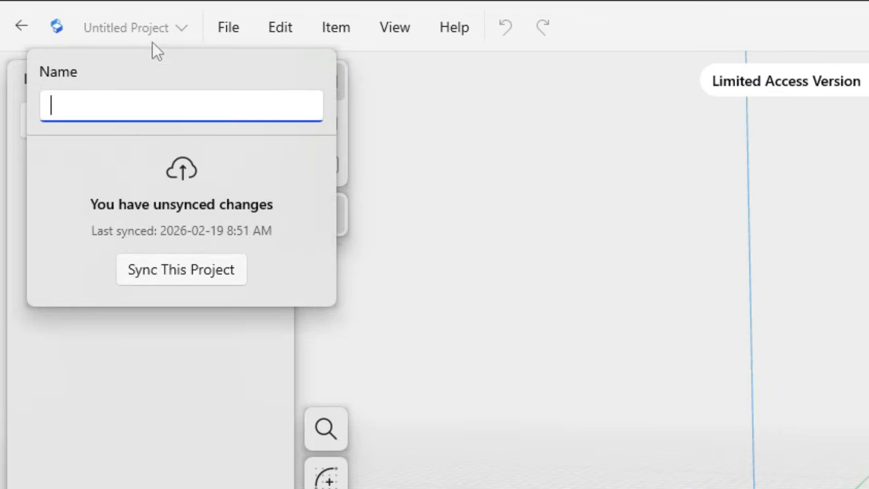
pyautogui.write('Demo')
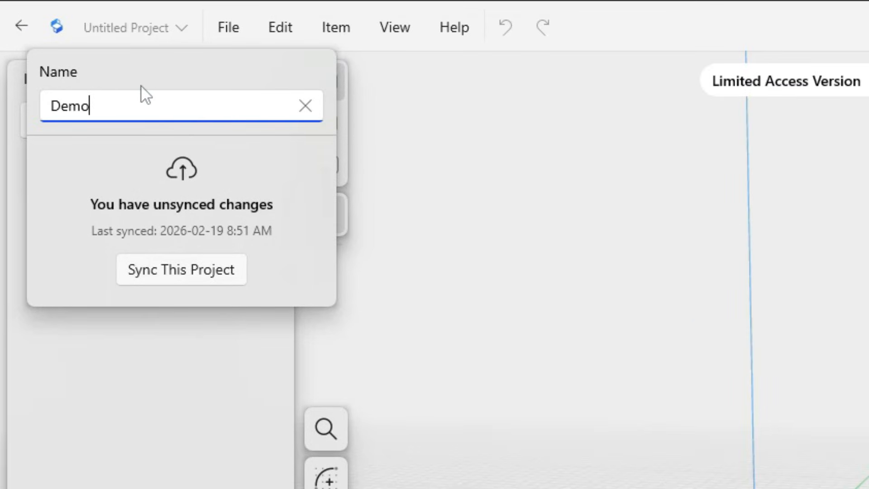
pyautogui.press('Return')
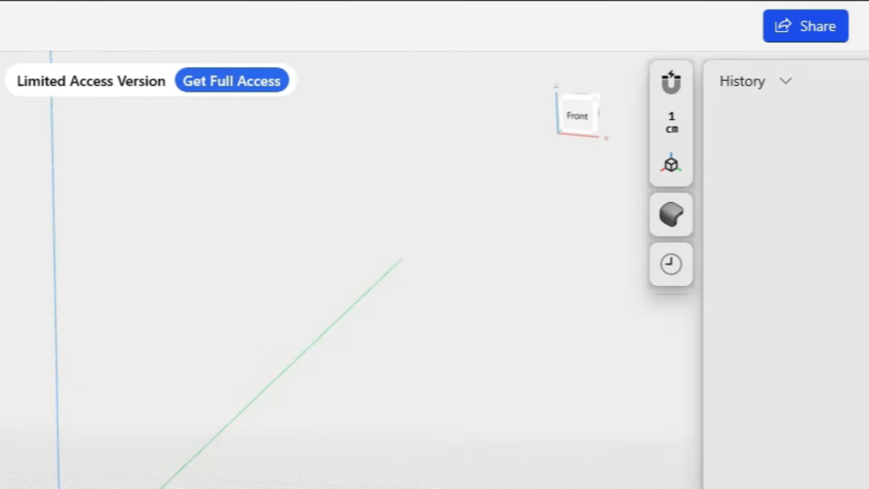
# Set the project's units to Millimeter
pyautogui.click(674, 119)
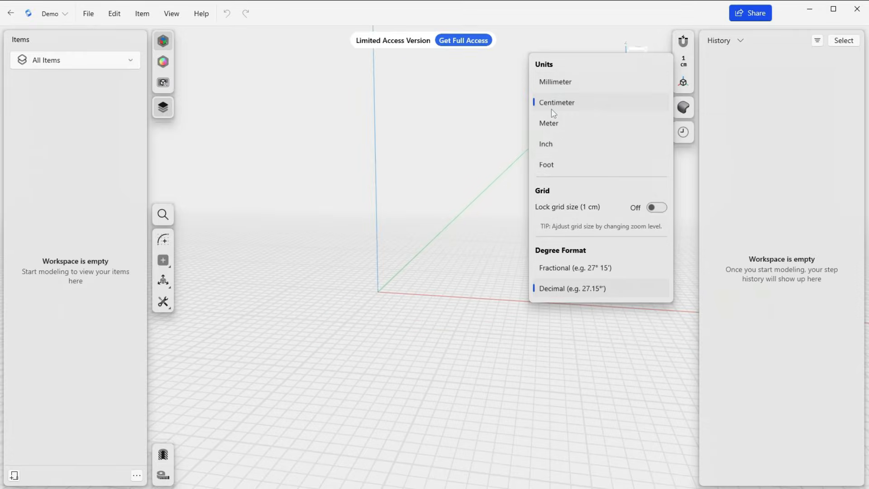
pyautogui.click(559, 85)
pyautogui.click(492, 107)
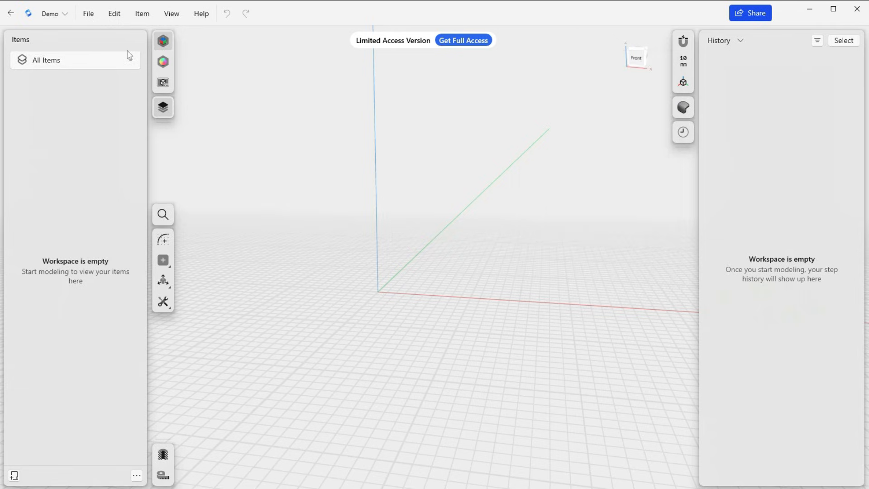
# Look through the General settings, including navigation, theme, graphics and tutorial mode options, and close them without changing anything
pyautogui.click(88, 14)
pyautogui.click(108, 241)
pyautogui.scroll(-5, 429, 242)
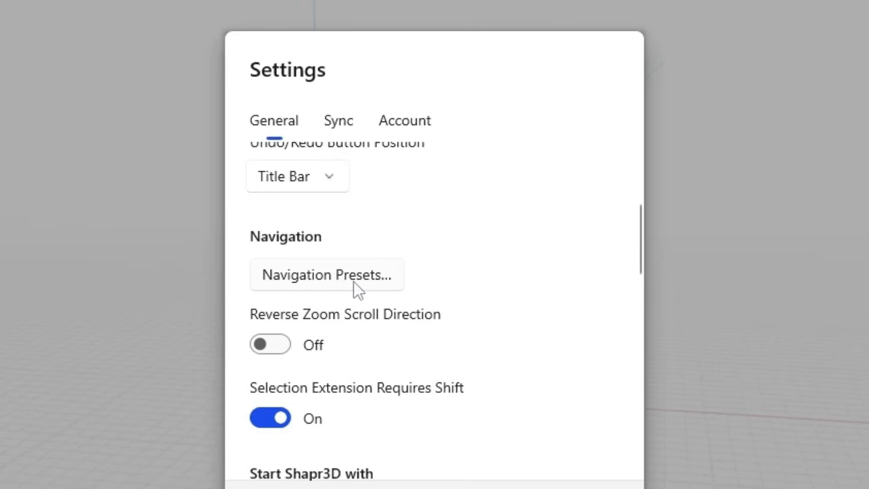
pyautogui.scroll(-5, 496, 285)
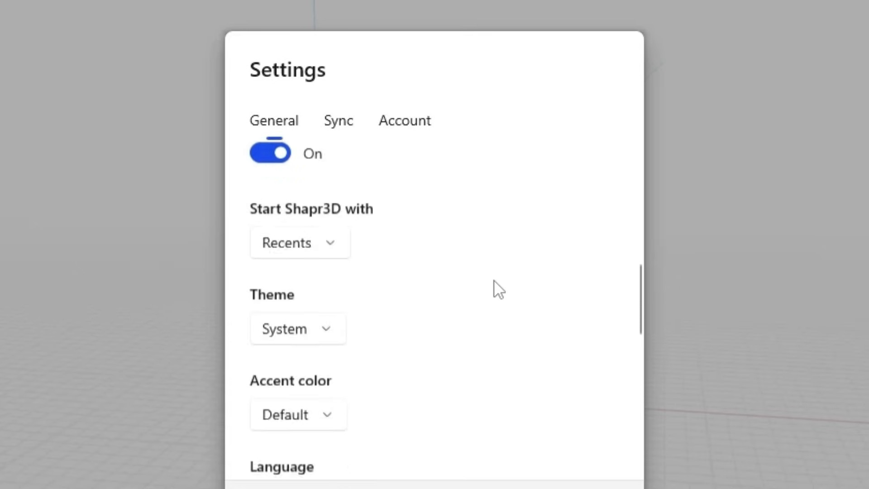
pyautogui.scroll(-12, 495, 284)
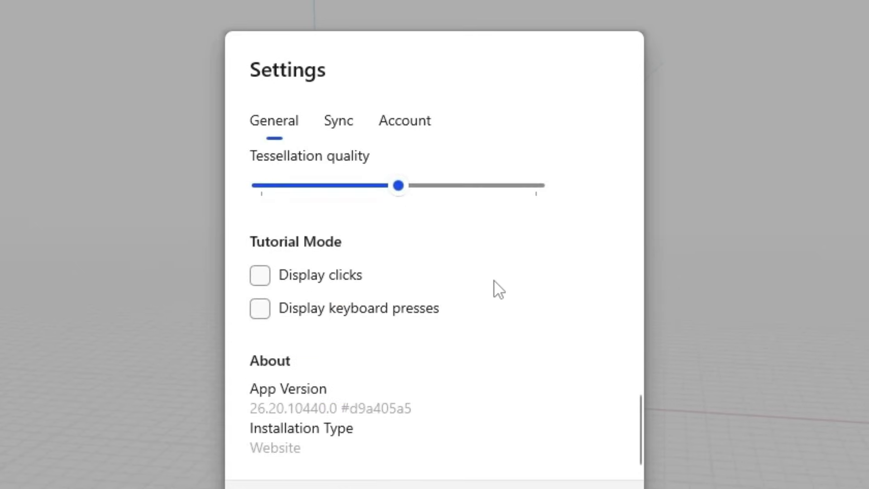
pyautogui.scroll(12, 494, 281)
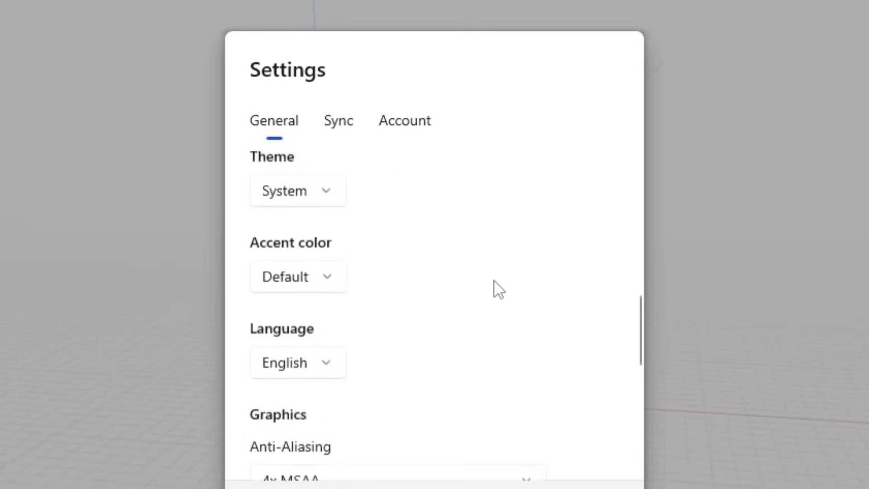
pyautogui.click(316, 312)
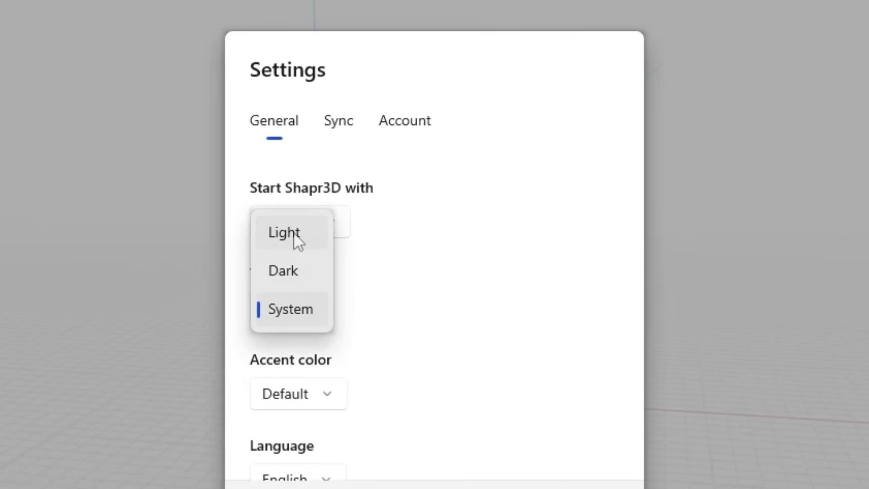
pyautogui.click(491, 370)
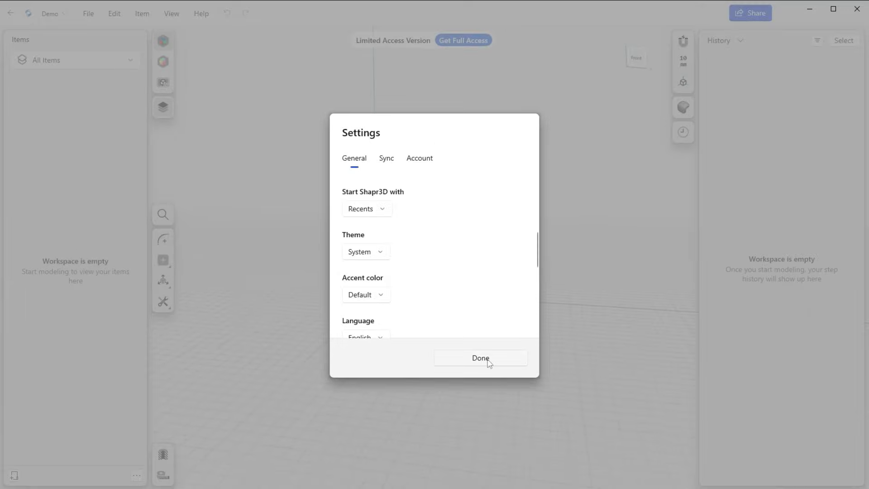
pyautogui.click(489, 360)
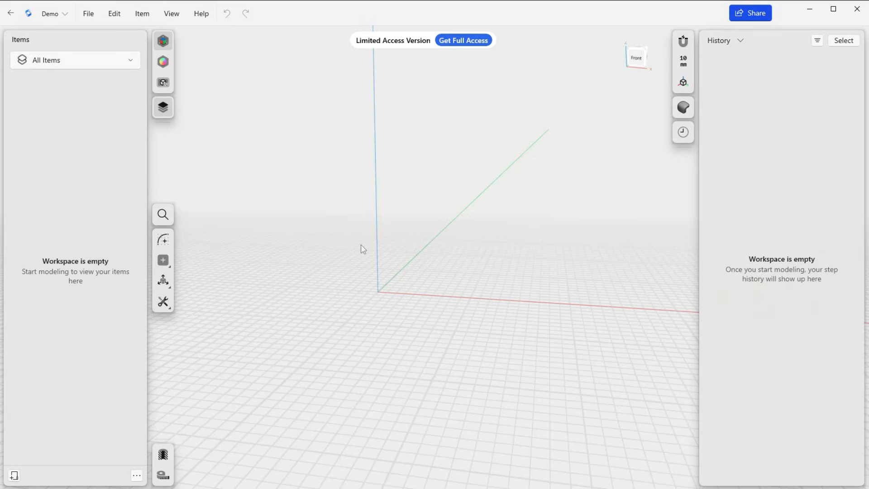
pyautogui.moveTo(341, 256); pyautogui.dragTo(543, 136, button='right')
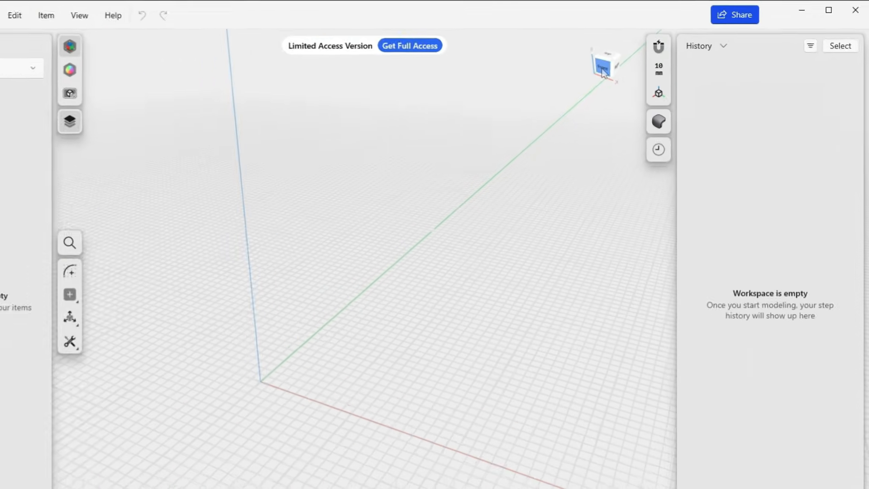
pyautogui.click(636, 62)
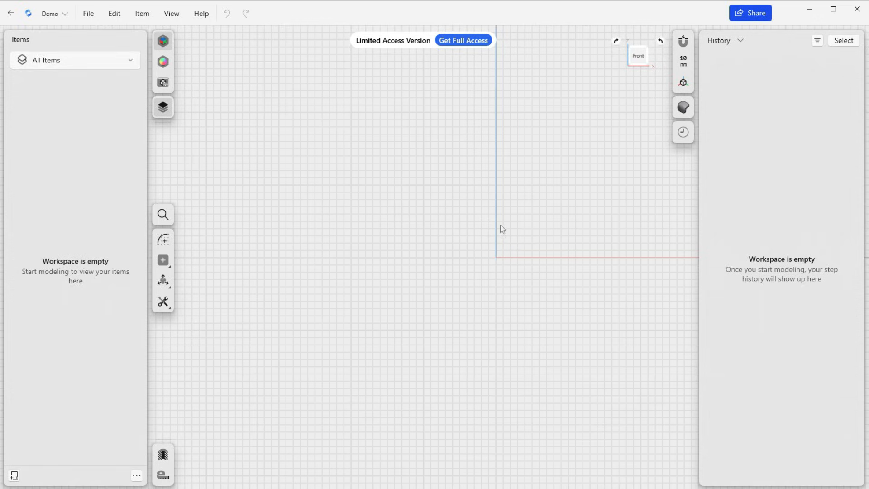
pyautogui.moveTo(473, 251)
pyautogui.mouseDown()
pyautogui.moveTo(459, 257)
pyautogui.moveTo(469, 248)
pyautogui.mouseUp()
pyautogui.moveTo(478, 240); pyautogui.dragTo(395, 259, button='middle')
pyautogui.moveTo(391, 261); pyautogui.dragTo(422, 269, button='right')
pyautogui.scroll(-3, 397, 259)
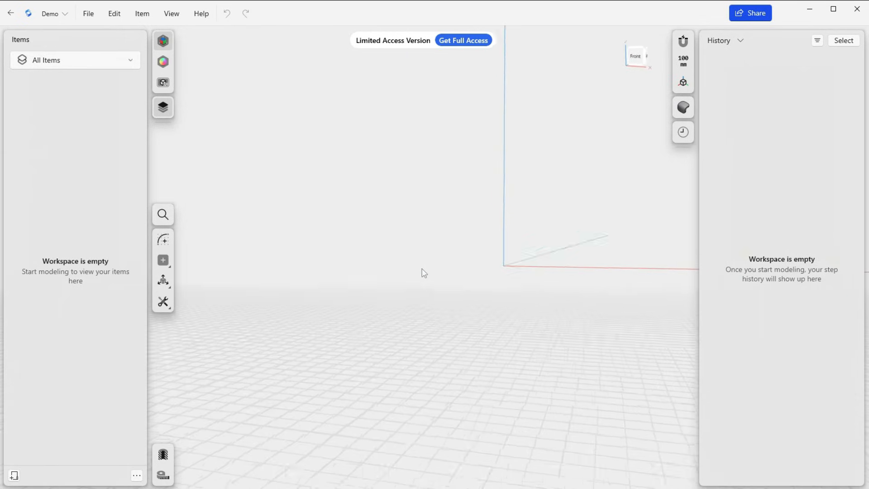
# Start a sketch in the Front view and draw a diagonal rectangle from the origin, about 5,700 mm wide and 1,800 mm high
pyautogui.click(637, 58)
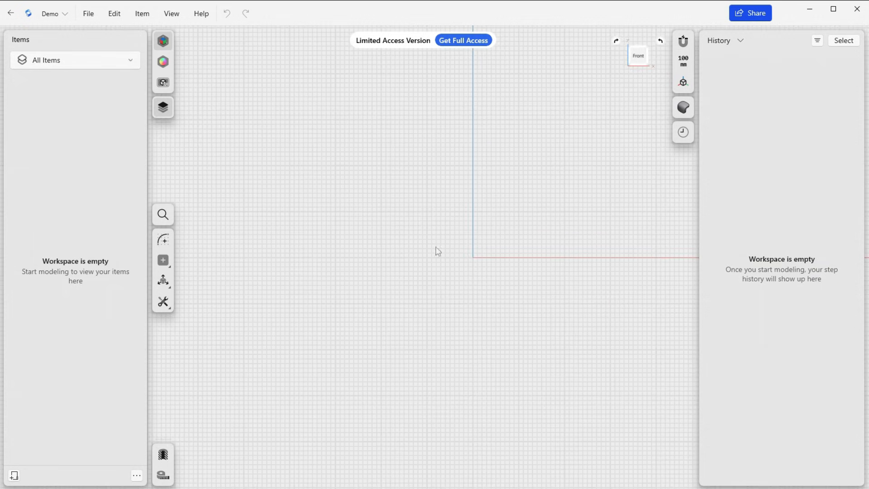
pyautogui.moveTo(420, 255); pyautogui.dragTo(348, 297, button='middle')
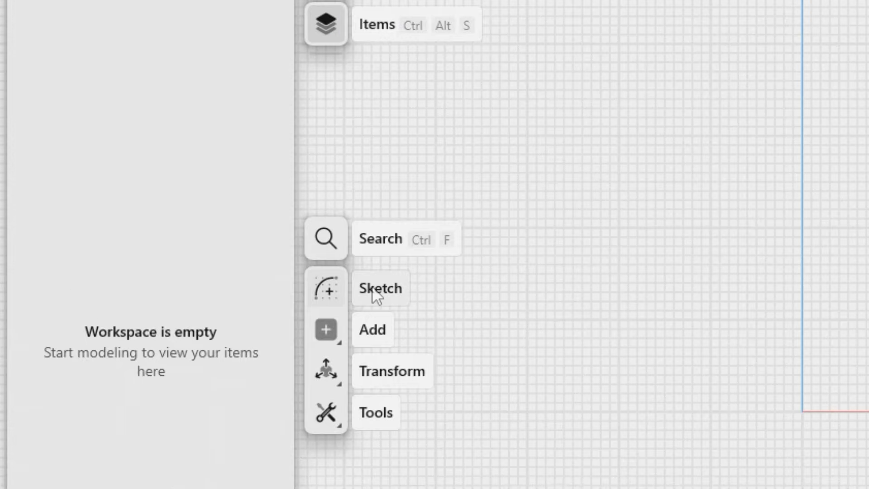
pyautogui.click(372, 288)
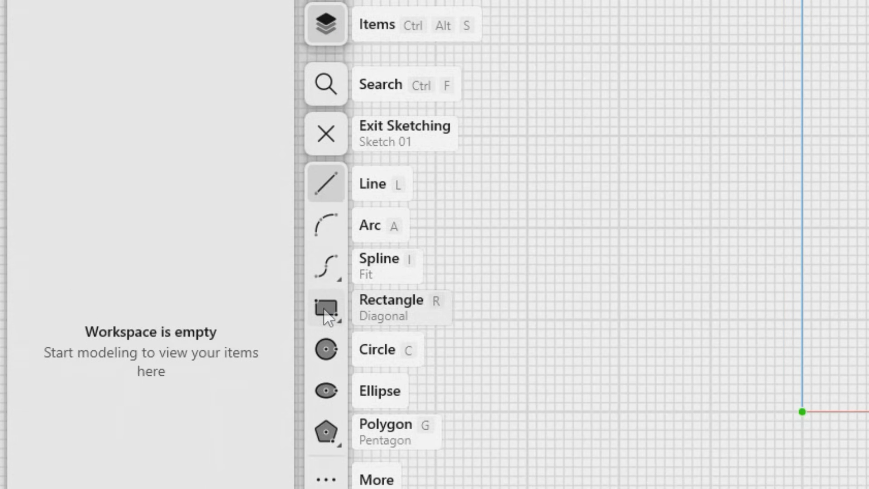
pyautogui.click(326, 310)
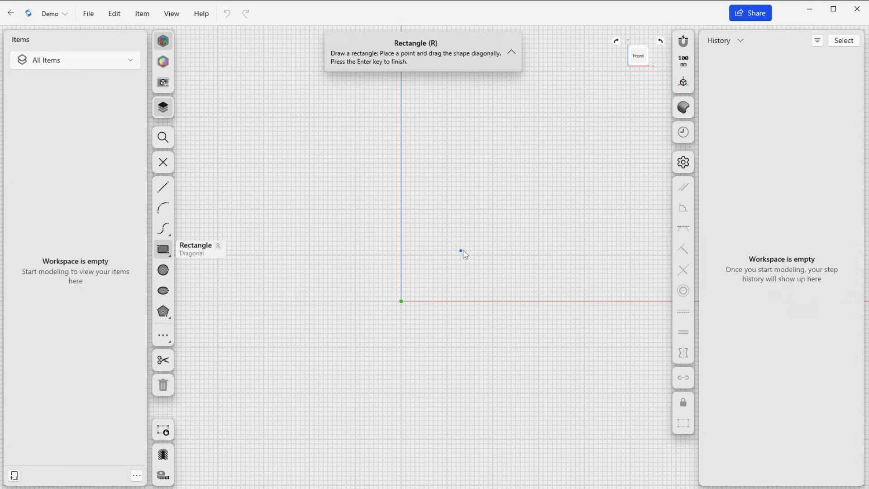
pyautogui.click(401, 301)
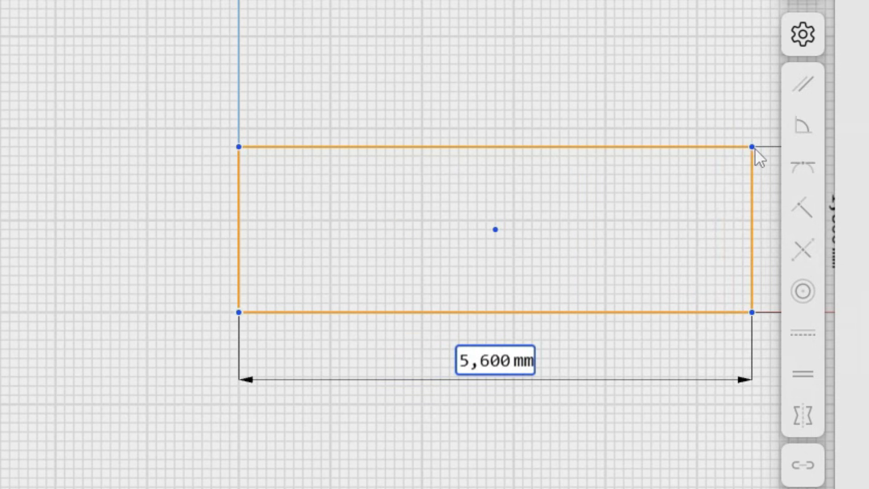
pyautogui.click(760, 149)
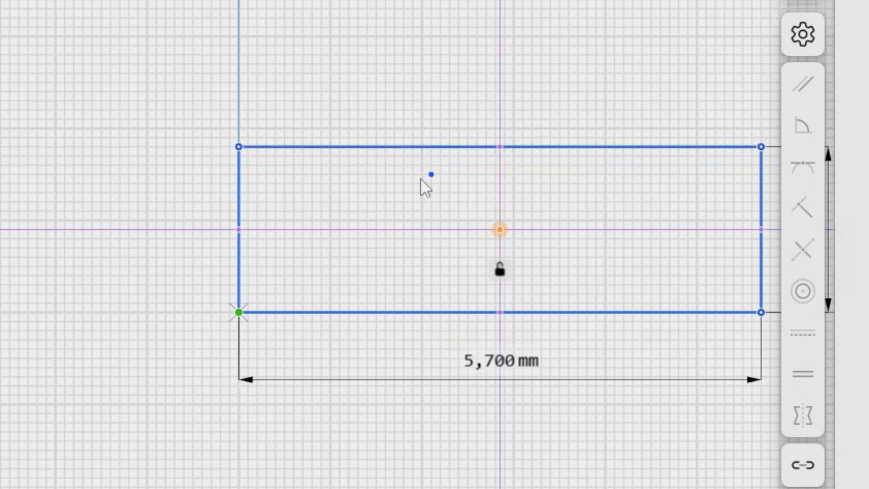
# Set the rectangle's height to 1900 mm and exit the sketch
pyautogui.moveTo(395, 216); pyautogui.dragTo(148, 229, button='middle')
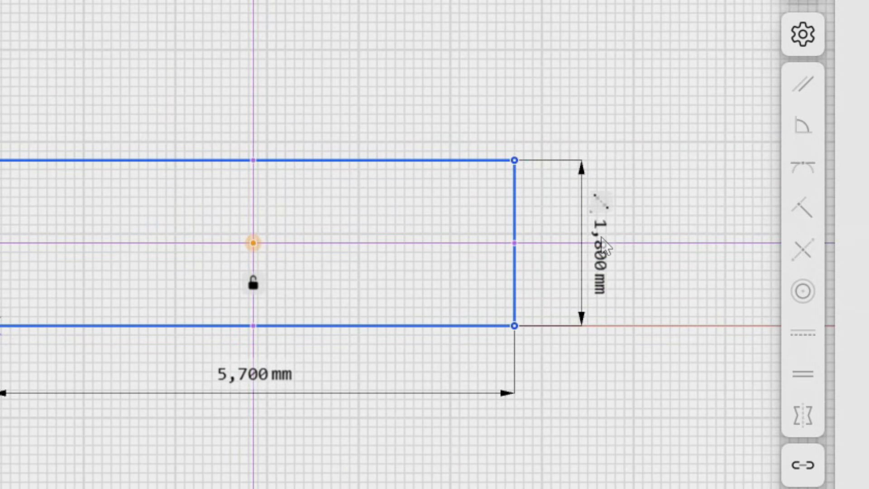
pyautogui.doubleClick(603, 259)
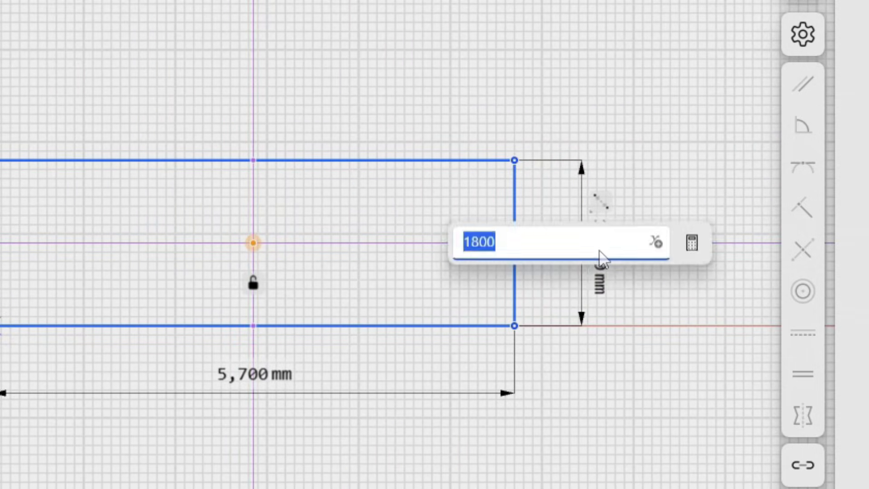
pyautogui.write('1900')
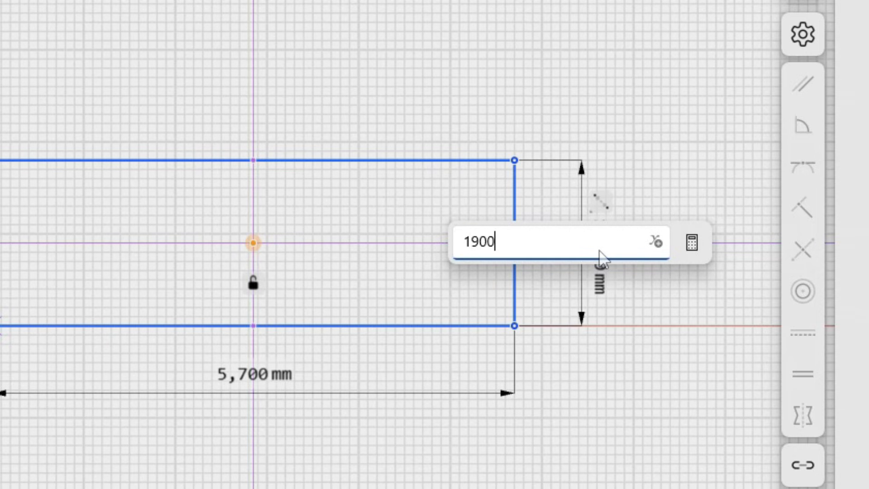
pyautogui.press('Return')
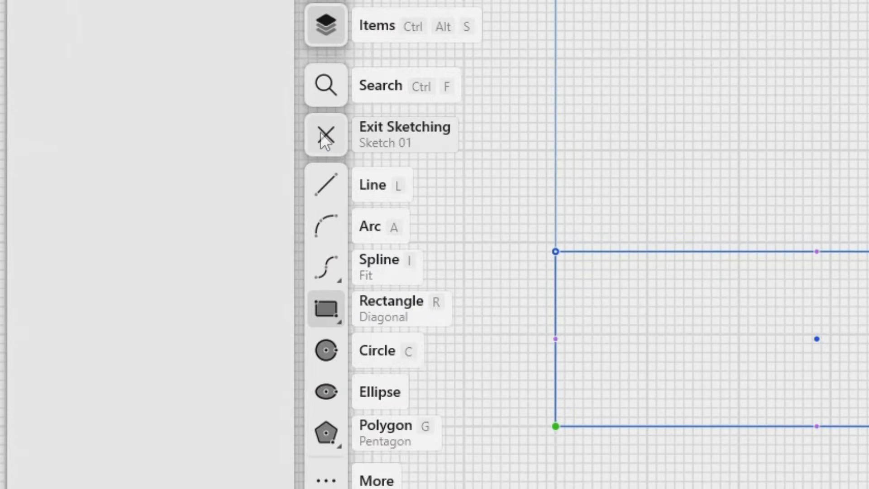
pyautogui.click(326, 137)
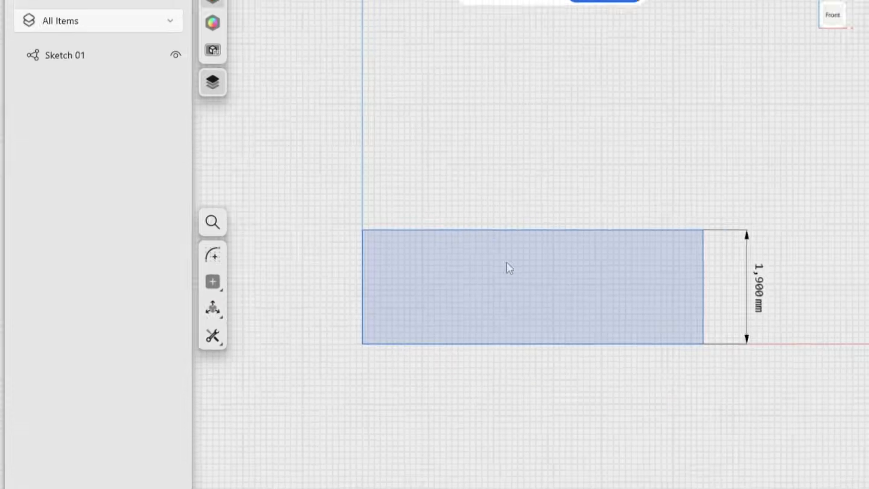
pyautogui.click(507, 268)
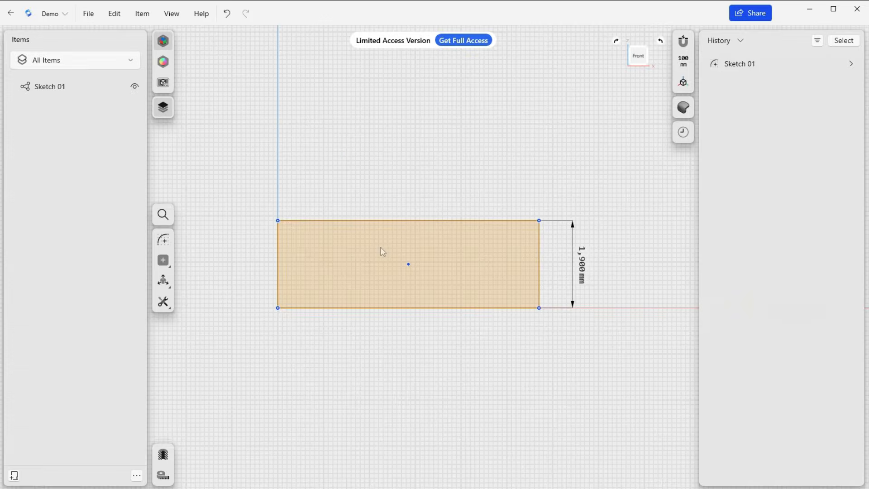
pyautogui.click(256, 198)
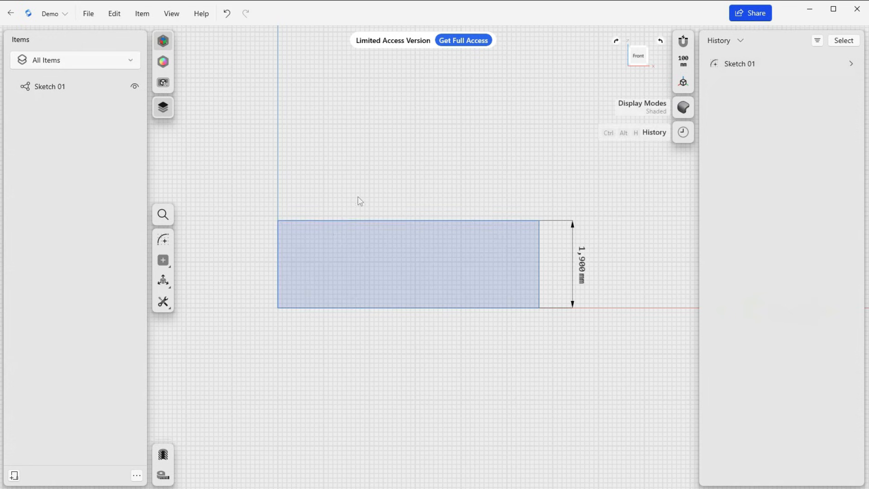
pyautogui.click(328, 232)
pyautogui.click(370, 191)
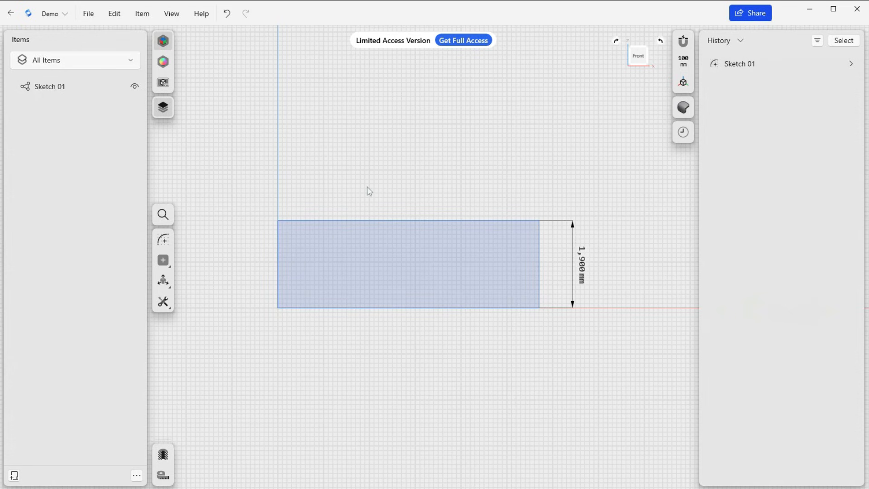
# Extrude the rectangle's face one-sided to about -3,400 mm, going back from the front plane to form a solid box
pyautogui.moveTo(362, 191)
pyautogui.mouseDown(button='right')
pyautogui.moveTo(320, 241)
pyautogui.moveTo(358, 210)
pyautogui.moveTo(385, 202)
pyautogui.moveTo(385, 210)
pyautogui.moveTo(365, 235)
pyautogui.moveTo(332, 218)
pyautogui.moveTo(343, 223)
pyautogui.mouseUp(button='right')
pyautogui.press('e')
pyautogui.click(376, 243)
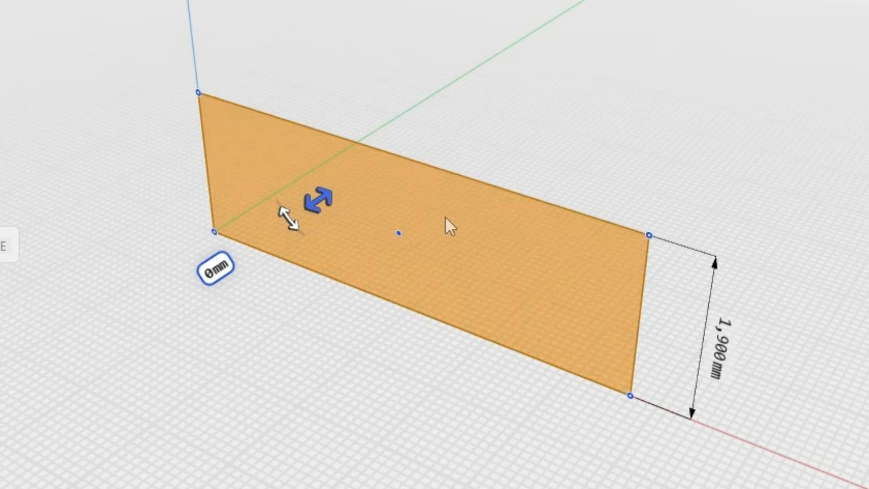
pyautogui.click(445, 218)
pyautogui.click(323, 199)
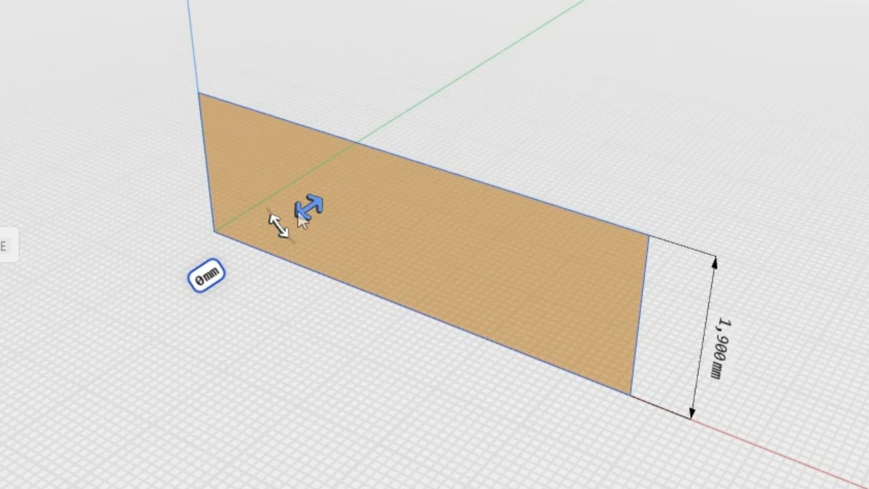
pyautogui.moveTo(305, 209); pyautogui.dragTo(508, 141)
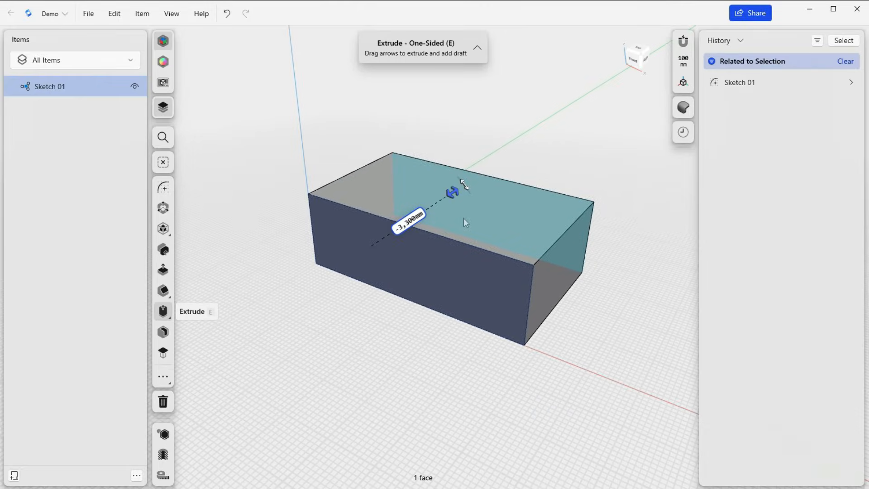
pyautogui.moveTo(463, 219); pyautogui.dragTo(467, 217)
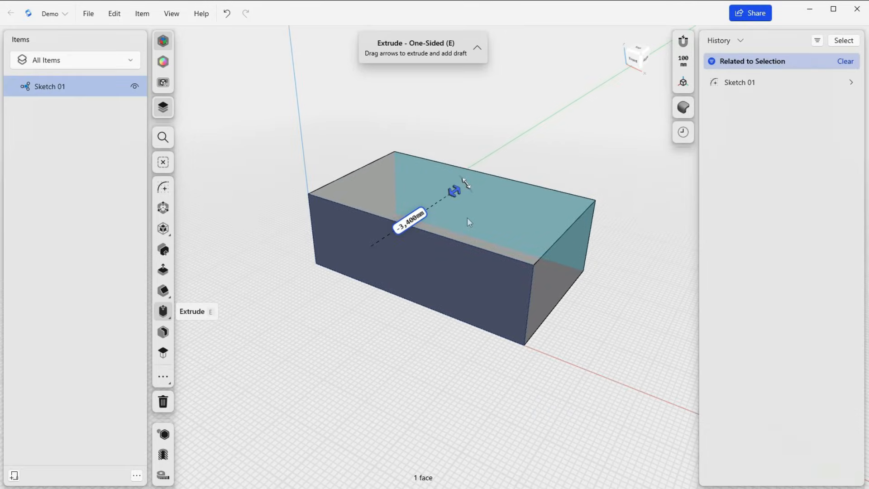
pyautogui.rightClick(533, 154)
pyautogui.click(522, 151)
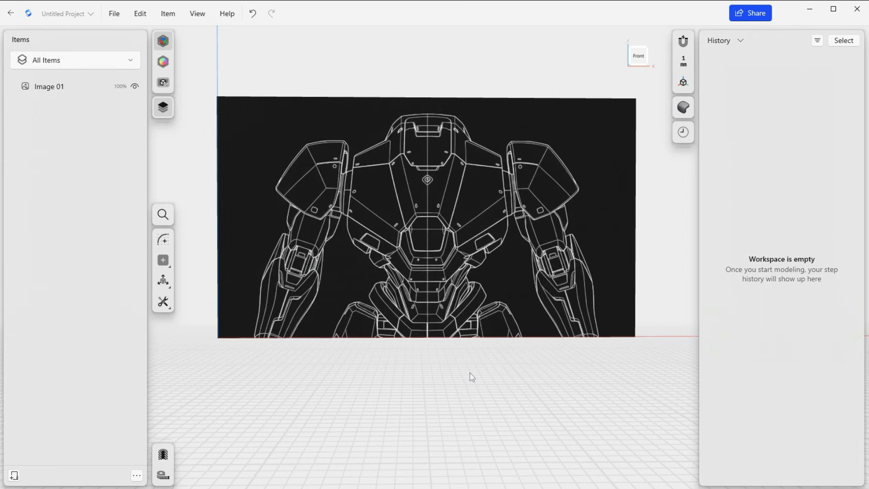
# Examine the robot reference image, the file import options and the imported robot mesh in the workspace
pyautogui.moveTo(471, 378)
pyautogui.mouseDown(button='right')
pyautogui.moveTo(425, 384)
pyautogui.moveTo(425, 394)
pyautogui.moveTo(475, 374)
pyautogui.mouseUp(button='right')
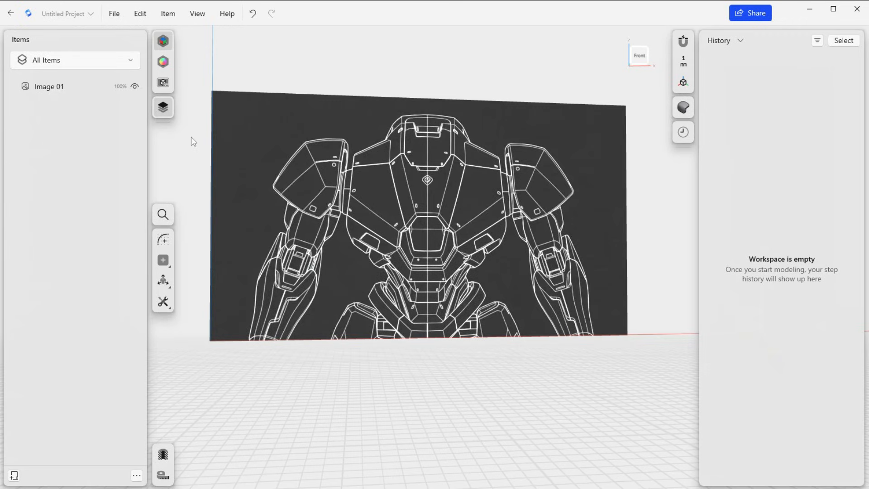
pyautogui.click(113, 14)
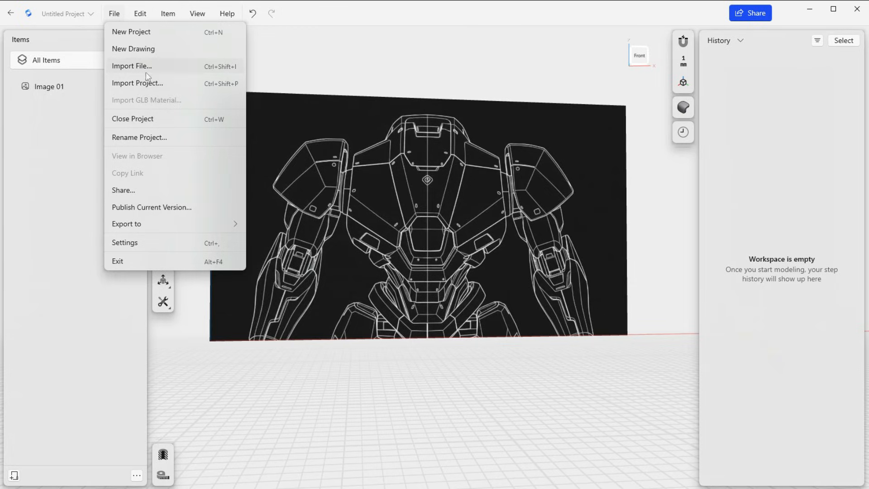
pyautogui.click(449, 379)
pyautogui.moveTo(462, 379)
pyautogui.mouseDown(button='right')
pyautogui.moveTo(396, 402)
pyautogui.moveTo(454, 390)
pyautogui.mouseUp(button='right')
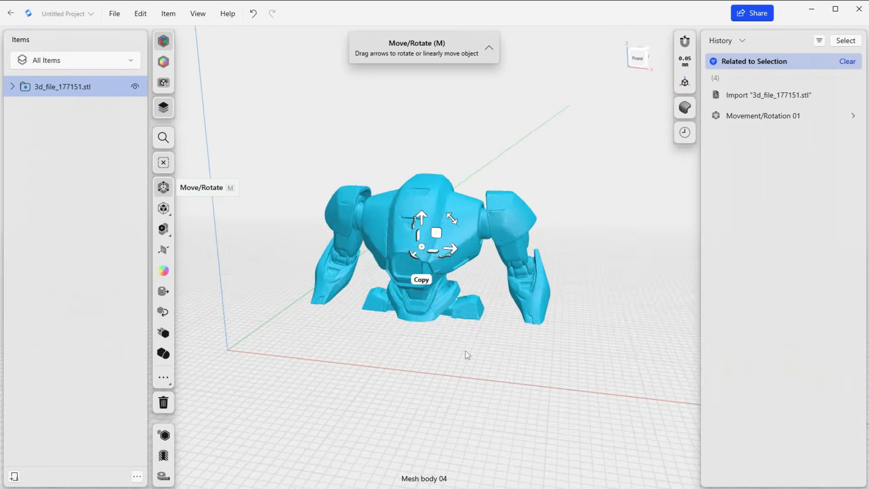
pyautogui.moveTo(467, 355)
pyautogui.mouseDown(button='right')
pyautogui.moveTo(434, 345)
pyautogui.moveTo(477, 349)
pyautogui.moveTo(456, 350)
pyautogui.mouseUp(button='right')
pyautogui.scroll(-2, 479, 360)
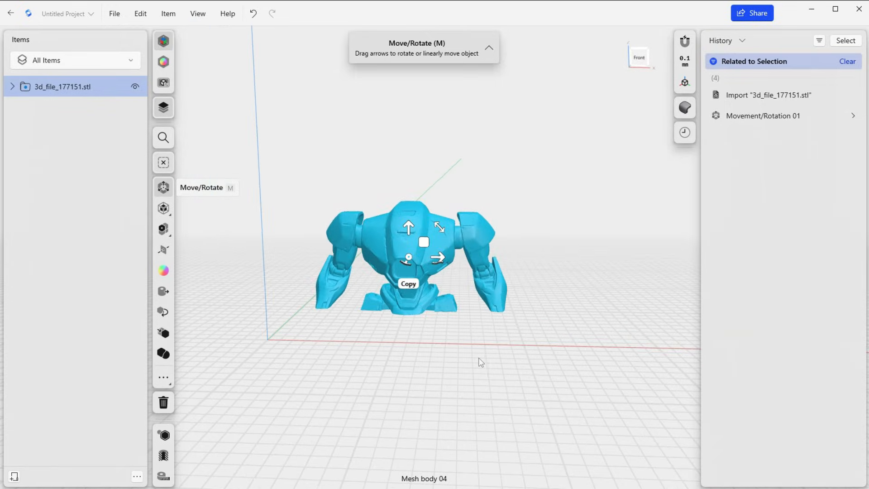
pyautogui.click(479, 360)
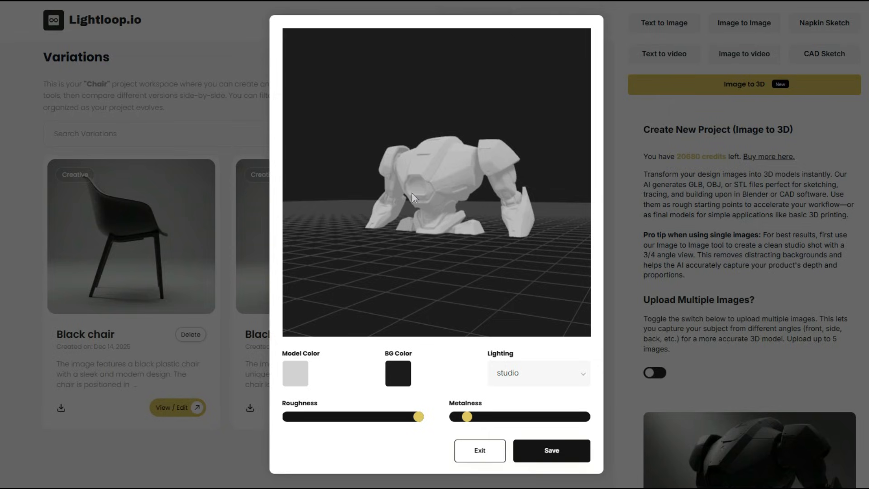
# Switch to Lightloop.io, inspect the robot's 3D preview from another angle and try a higher metalness before restoring it
pyautogui.moveTo(411, 185); pyautogui.dragTo(437, 209)
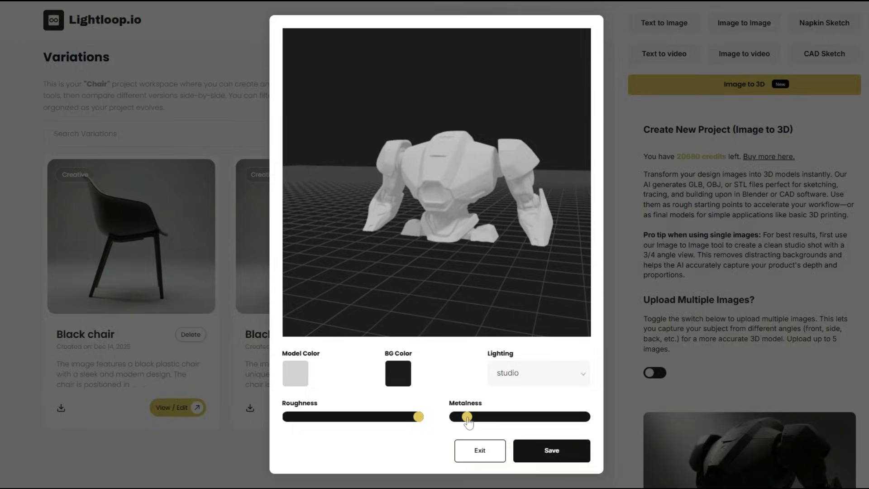
pyautogui.click(481, 417)
pyautogui.click(468, 417)
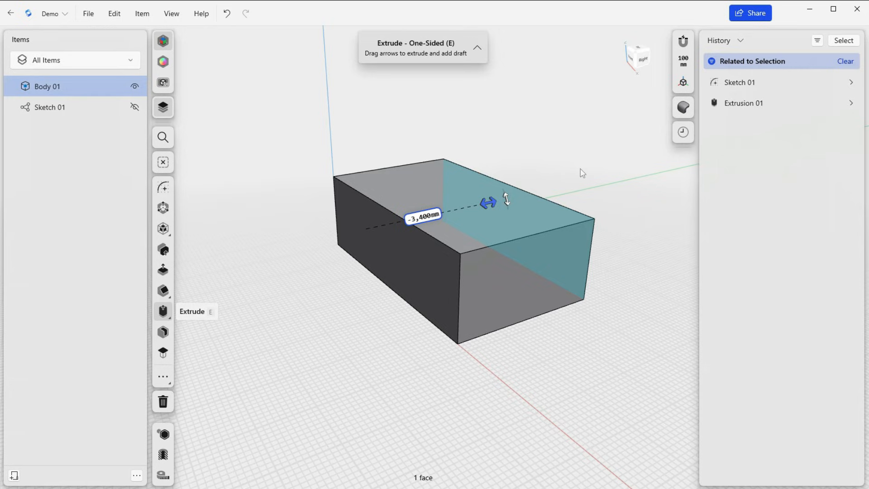
# In Shapr3D, try the Wireframe and Visualized shaders on the extruded box, then return to Shaded
pyautogui.moveTo(590, 164)
pyautogui.mouseDown(button='right')
pyautogui.moveTo(594, 150)
pyautogui.moveTo(562, 186)
pyautogui.moveTo(580, 168)
pyautogui.moveTo(587, 177)
pyautogui.mouseUp(button='right')
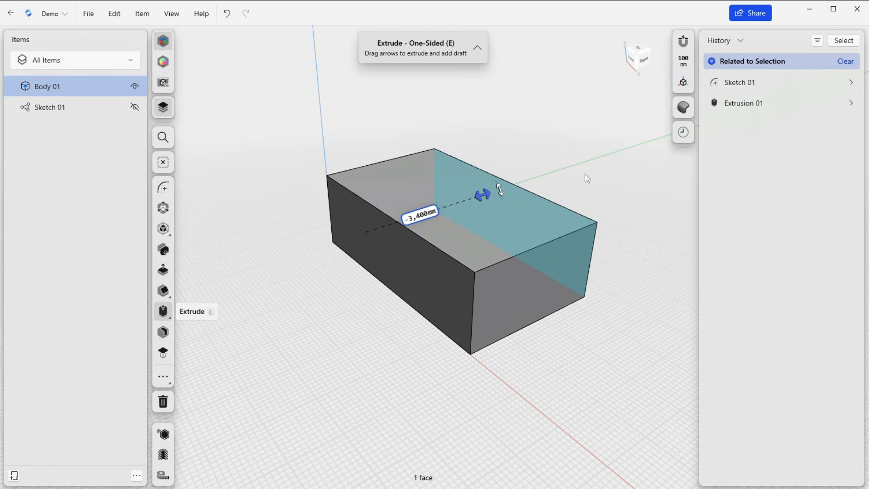
pyautogui.click(684, 108)
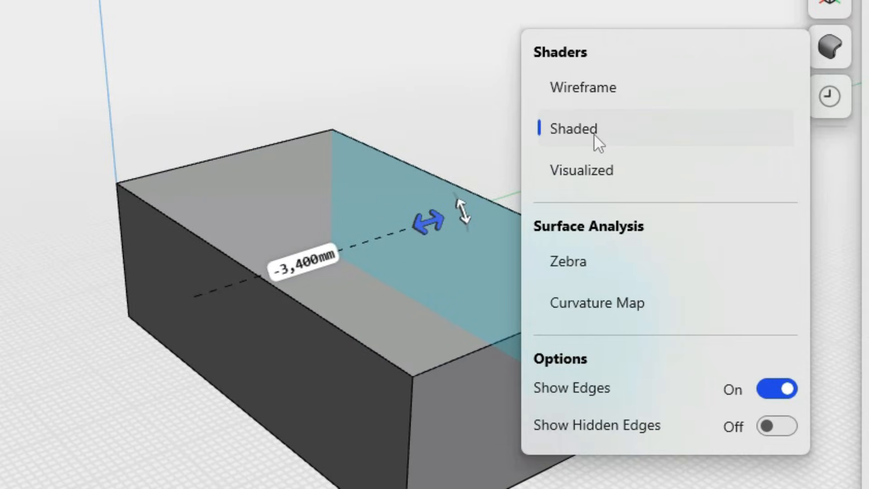
pyautogui.click(599, 89)
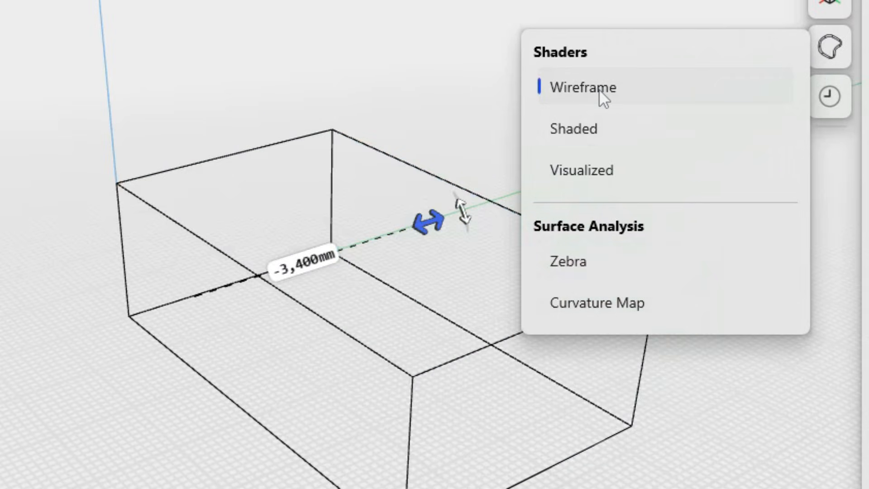
pyautogui.click(9, 399)
pyautogui.moveTo(38, 399); pyautogui.dragTo(0, 398, button='middle')
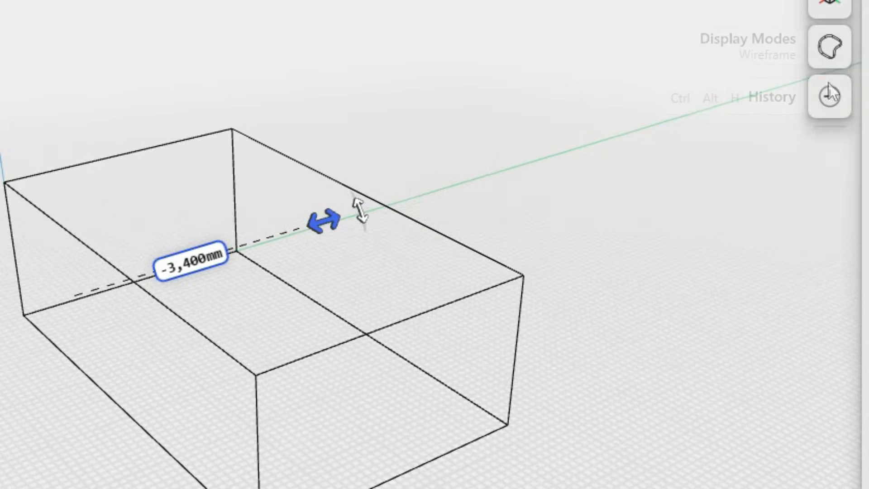
pyautogui.click(846, 48)
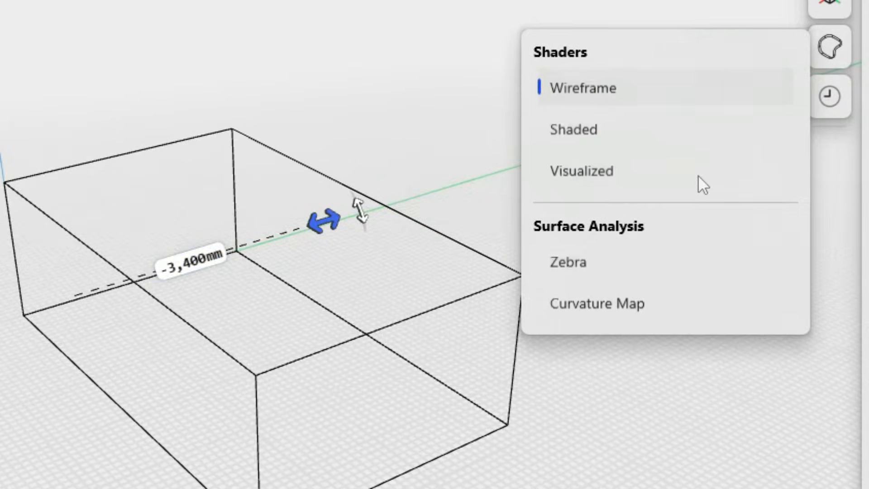
pyautogui.click(621, 177)
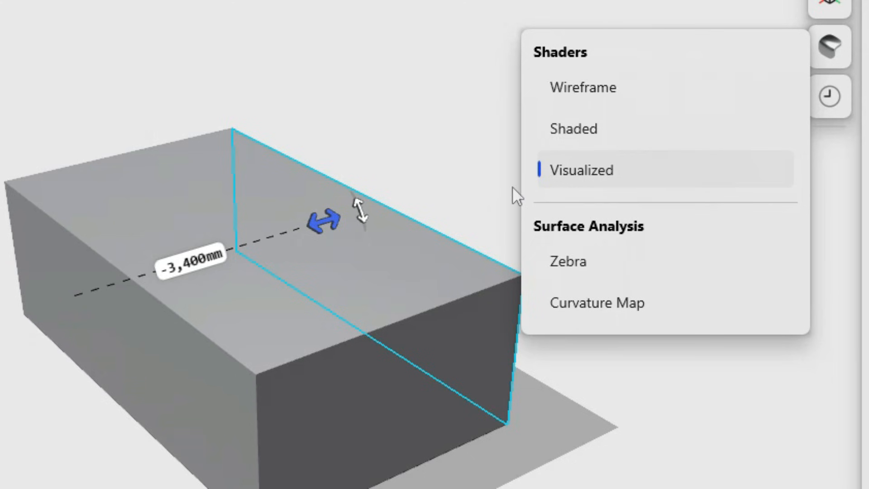
pyautogui.click(593, 131)
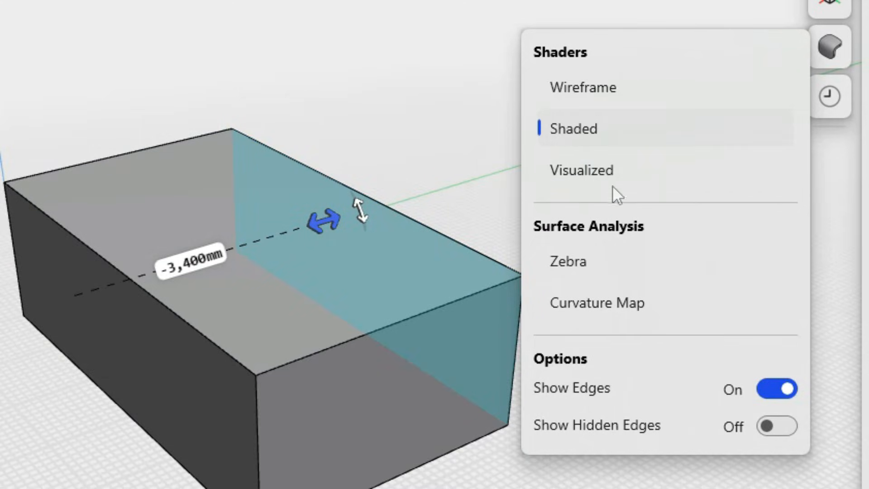
# Try the display options for the box by switching Show Edges off and on and Show Hidden Edges on and off
pyautogui.click(784, 394)
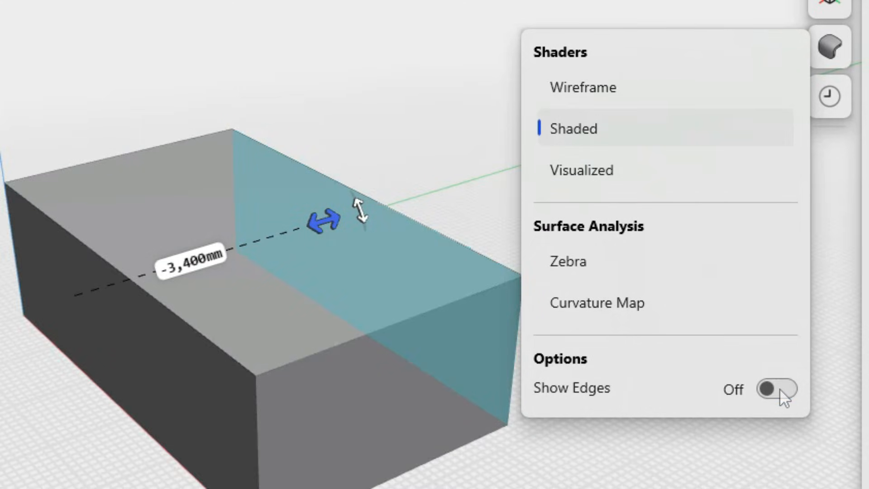
pyautogui.click(780, 389)
pyautogui.click(773, 426)
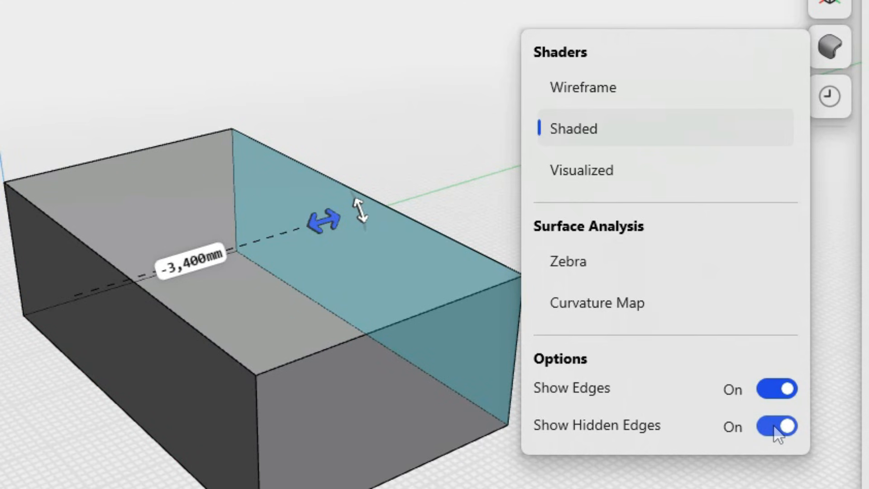
pyautogui.click(775, 427)
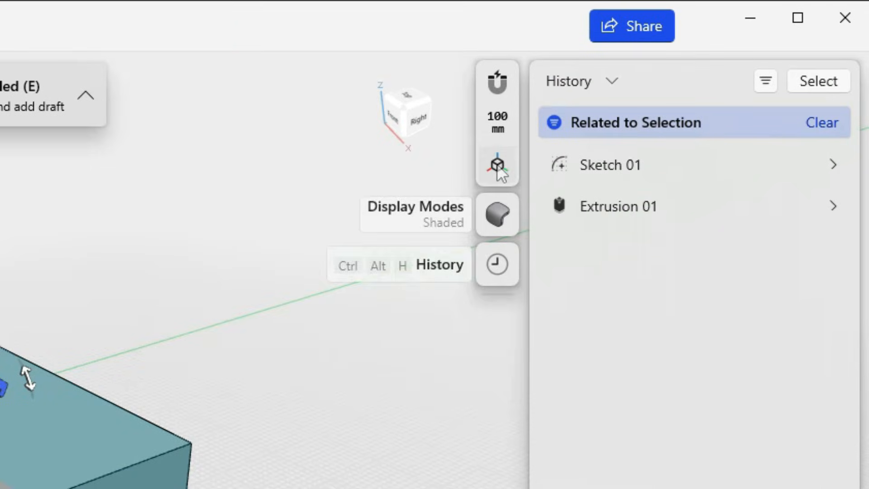
# Try the view appearance options by switching the grid and the world axes off and back on, and close the settings
pyautogui.click(497, 167)
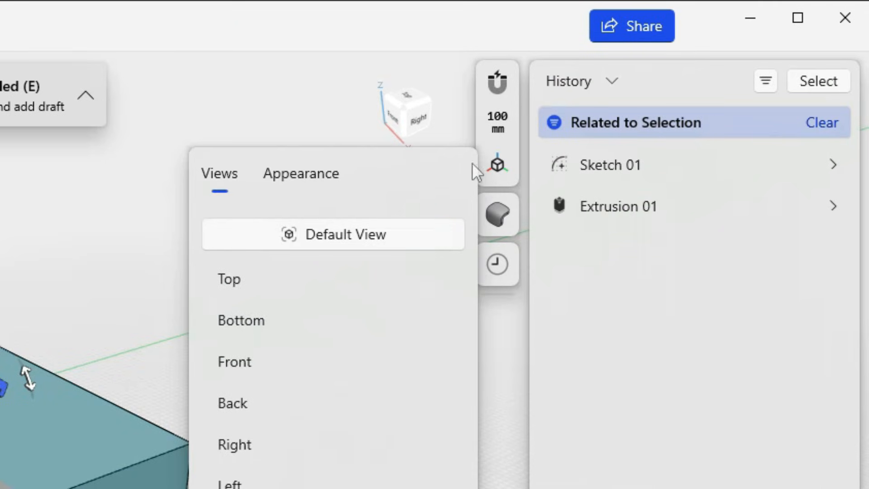
pyautogui.click(312, 176)
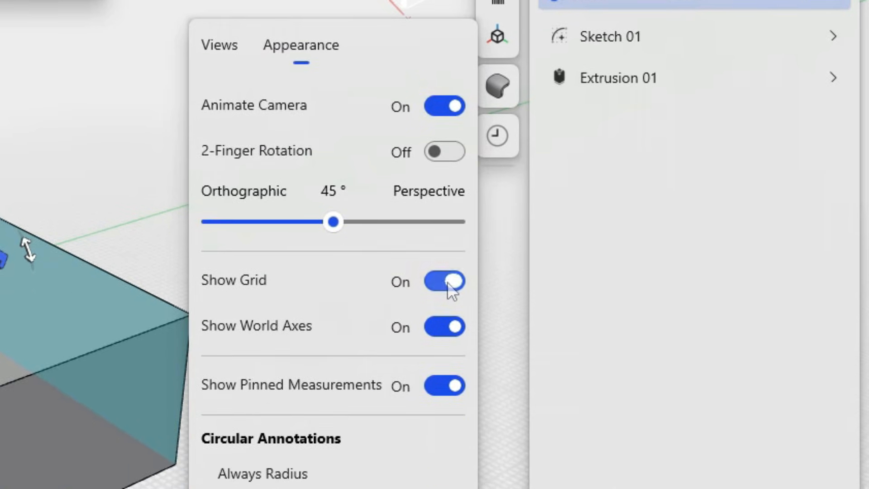
pyautogui.click(448, 412)
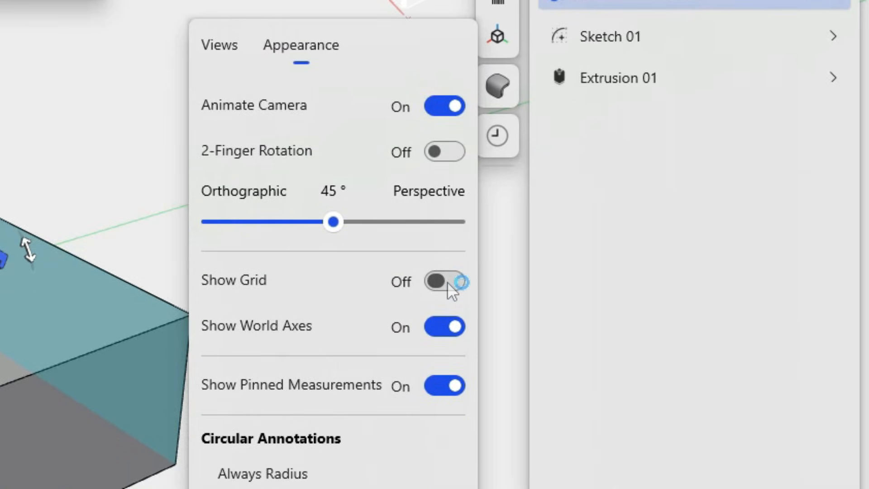
pyautogui.click(447, 281)
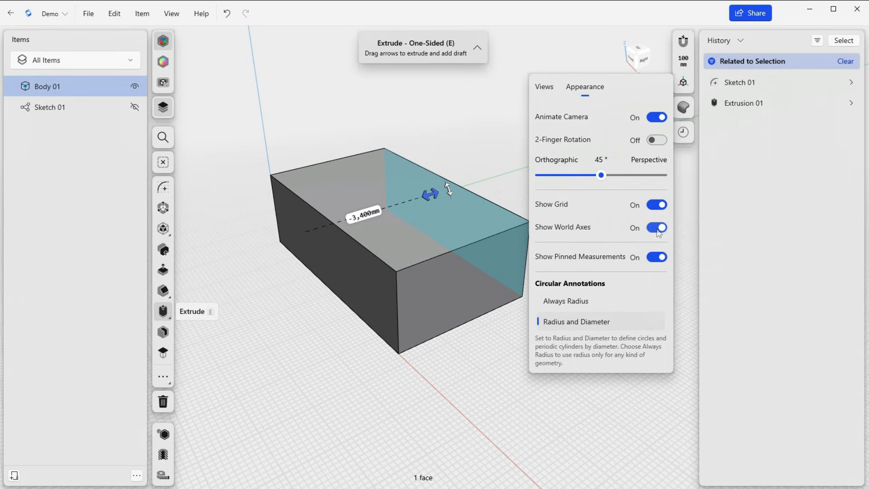
pyautogui.click(657, 228)
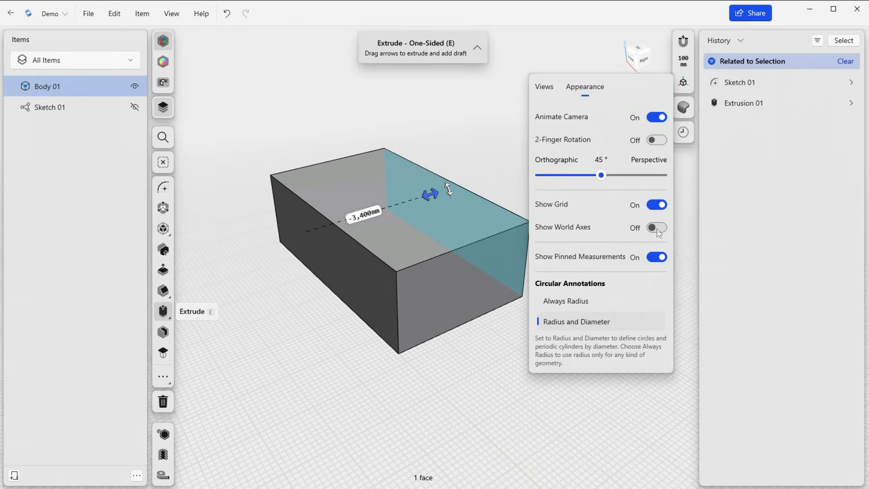
pyautogui.click(657, 228)
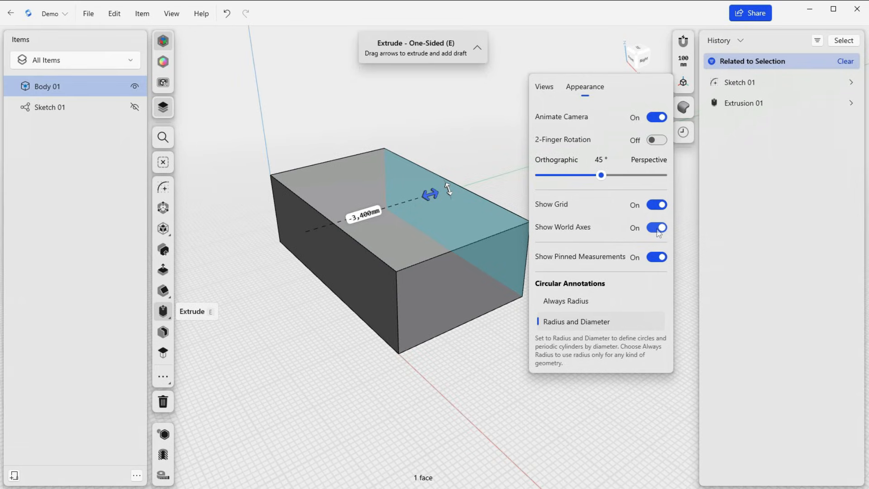
pyautogui.click(497, 121)
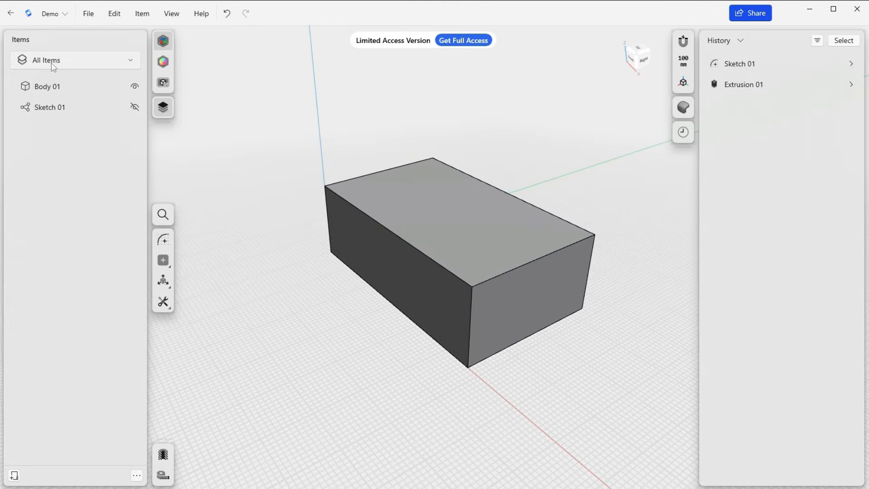
# Look through the item type filter options, keep All Items and select Sketch 01 to locate it in the model
pyautogui.click(52, 63)
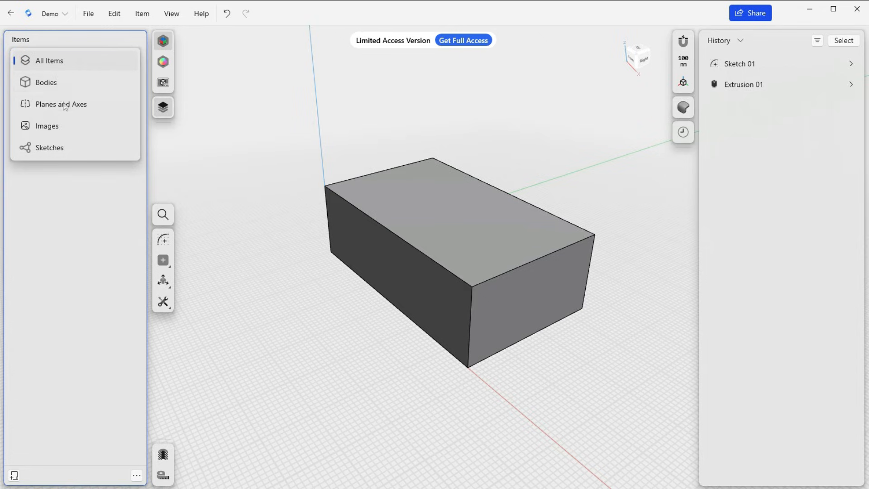
pyautogui.click(66, 240)
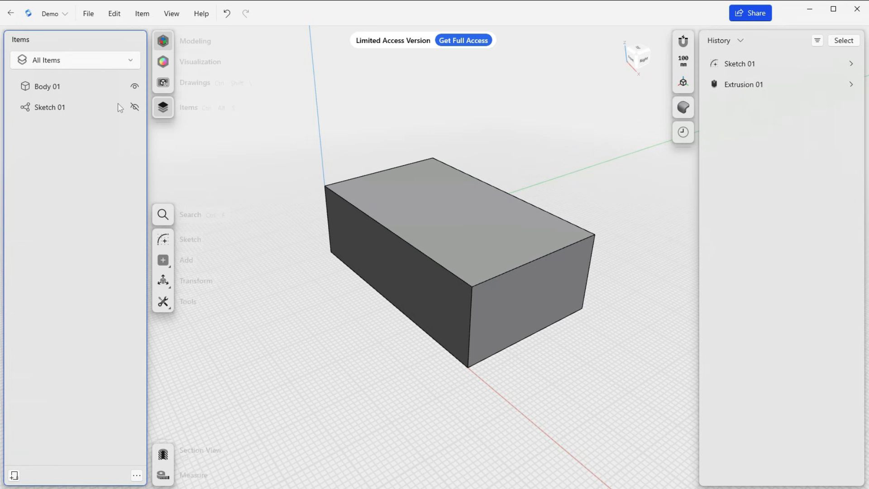
pyautogui.click(49, 112)
pyautogui.click(430, 276)
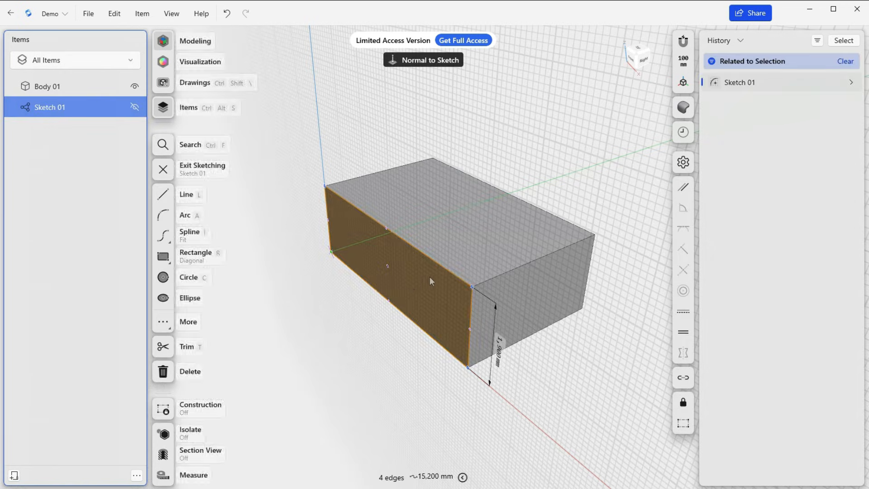
# Select Body 01, look through the actions available for it and clear the selection
pyautogui.click(52, 86)
pyautogui.press('m')
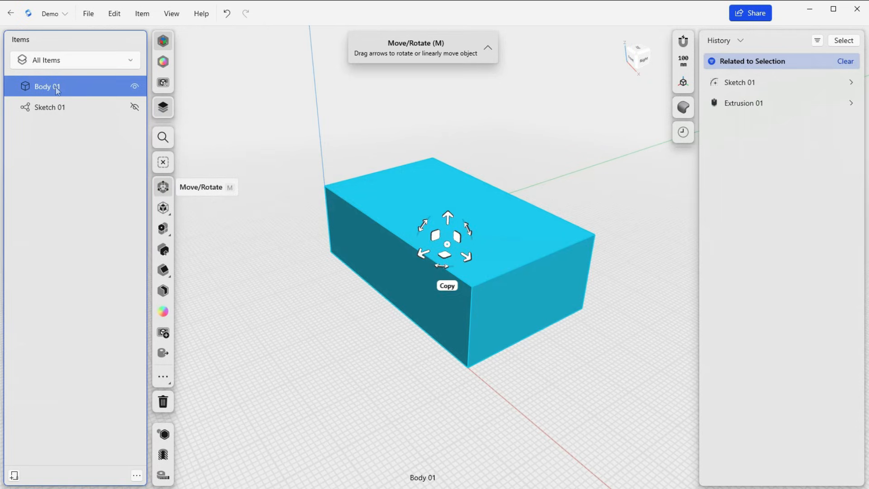
pyautogui.rightClick(58, 90)
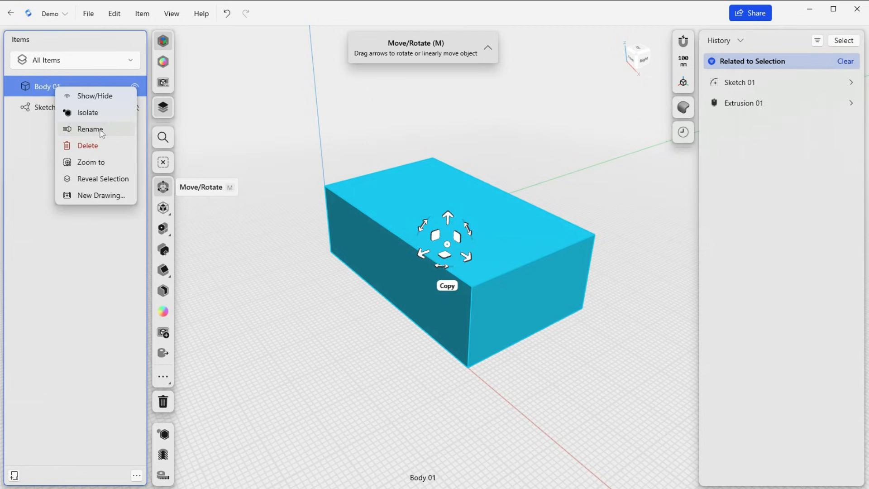
pyautogui.click(34, 134)
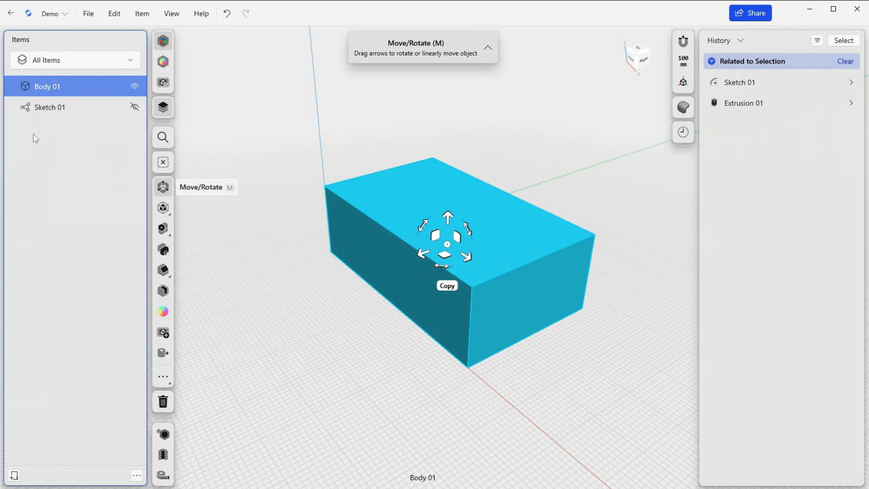
pyautogui.click(34, 134)
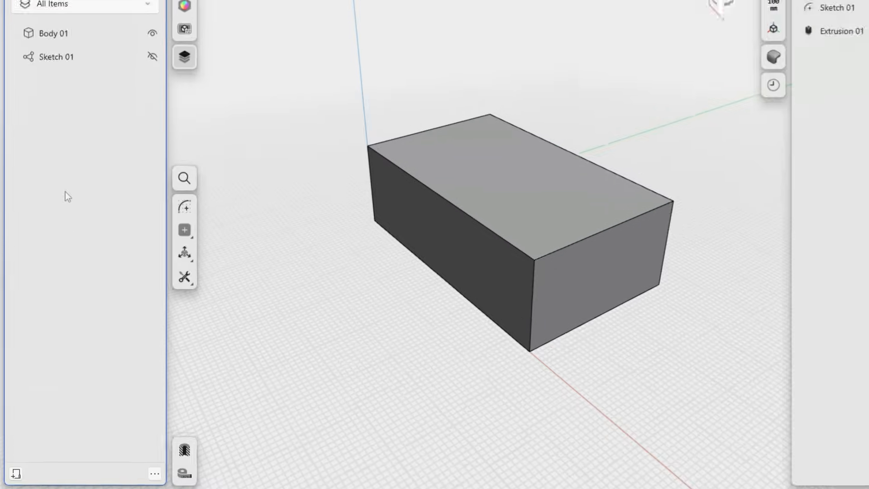
# Create a new folder in the items list and move Body 01 and Sketch 01 into it
pyautogui.click(14, 475)
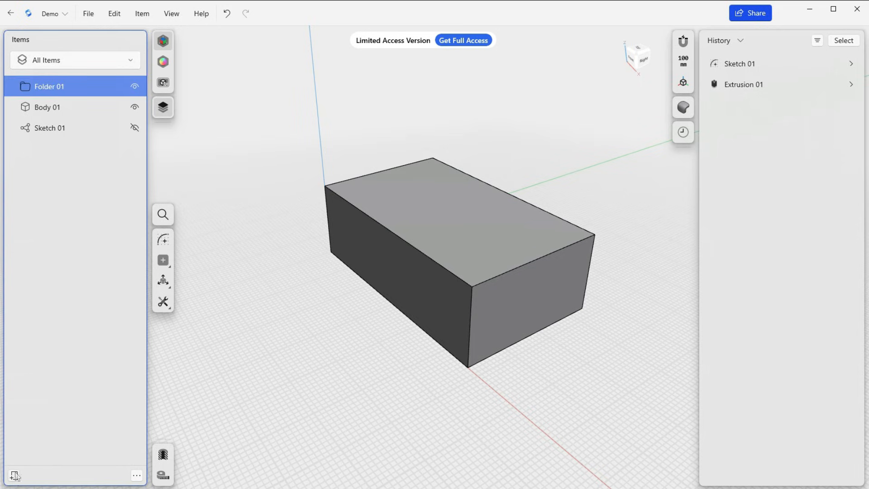
pyautogui.rightClick(49, 90)
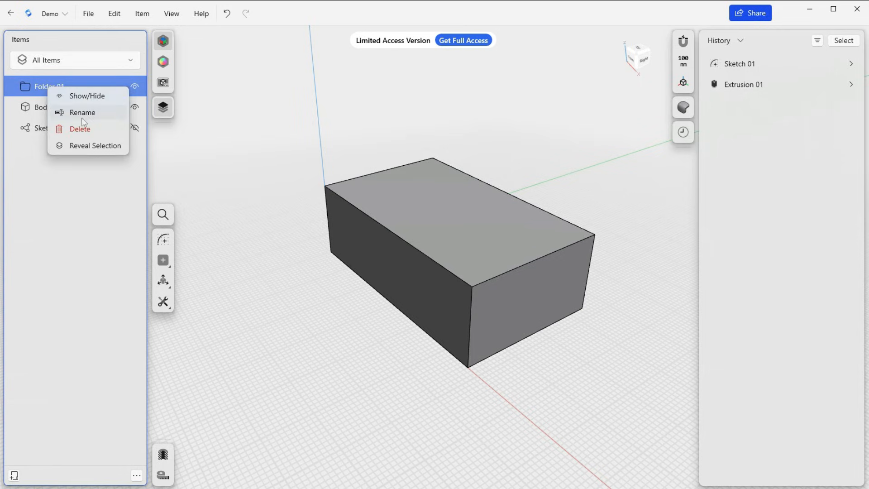
pyautogui.click(68, 266)
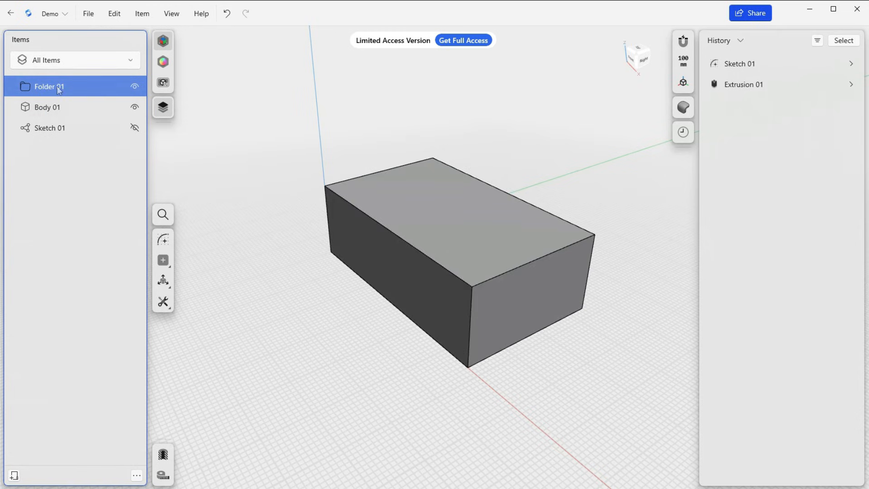
pyautogui.click(57, 111)
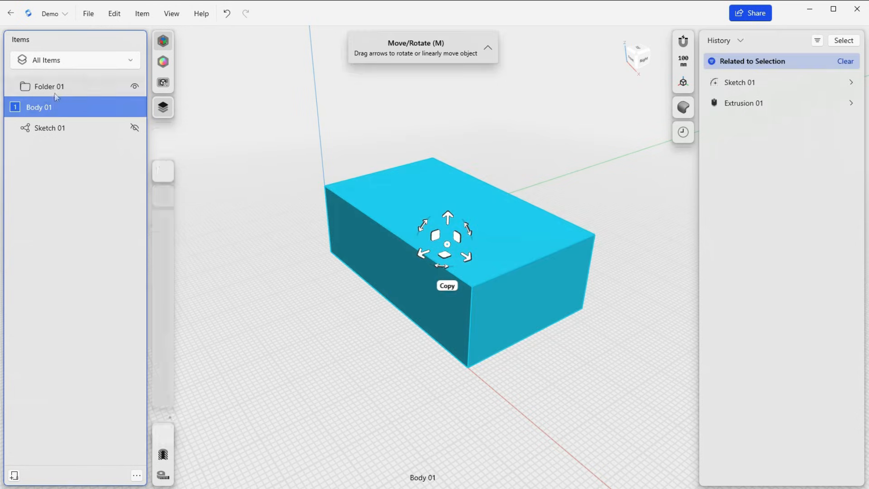
pyautogui.moveTo(58, 98); pyautogui.dragTo(58, 87)
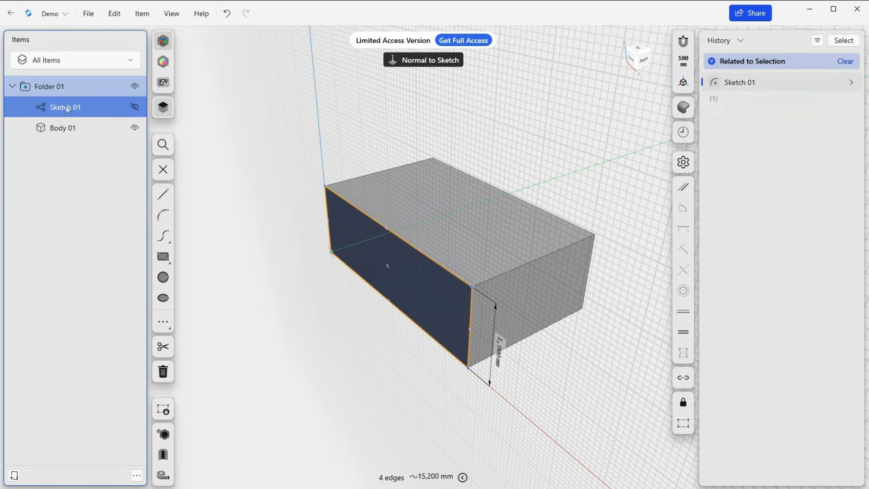
# Set the height dimension of the Sketch 01 rectangle to 2500 mm
pyautogui.moveTo(338, 322); pyautogui.dragTo(362, 309, button='right')
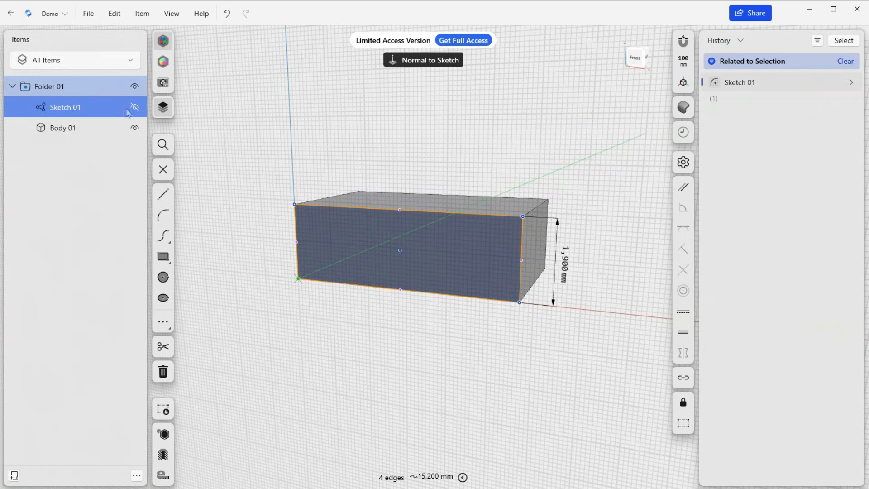
pyautogui.click(71, 108)
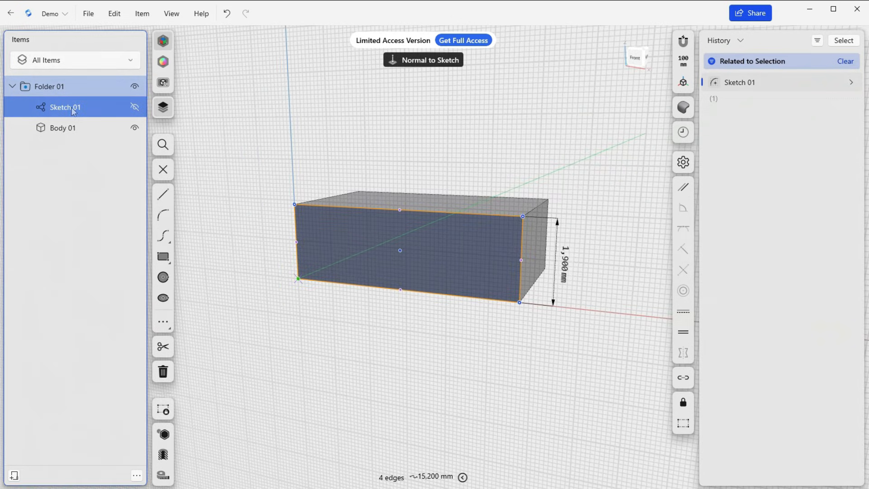
pyautogui.doubleClick(566, 269)
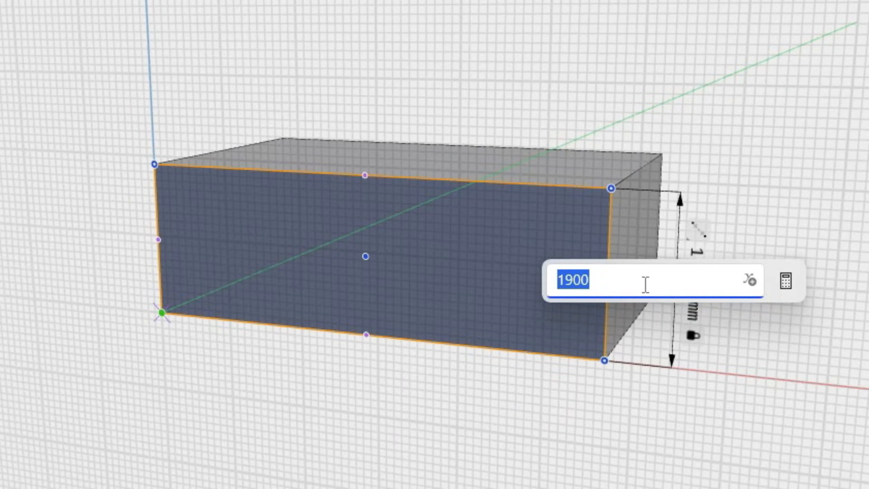
pyautogui.write('2500')
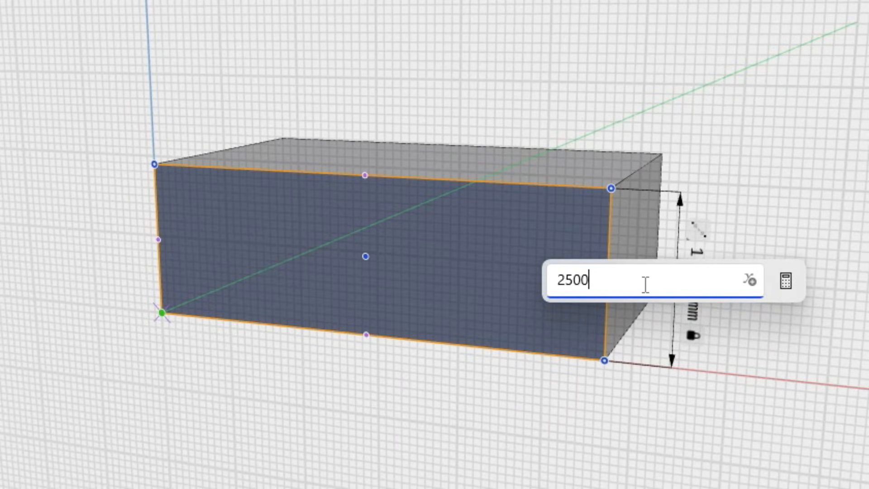
pyautogui.press('Return')
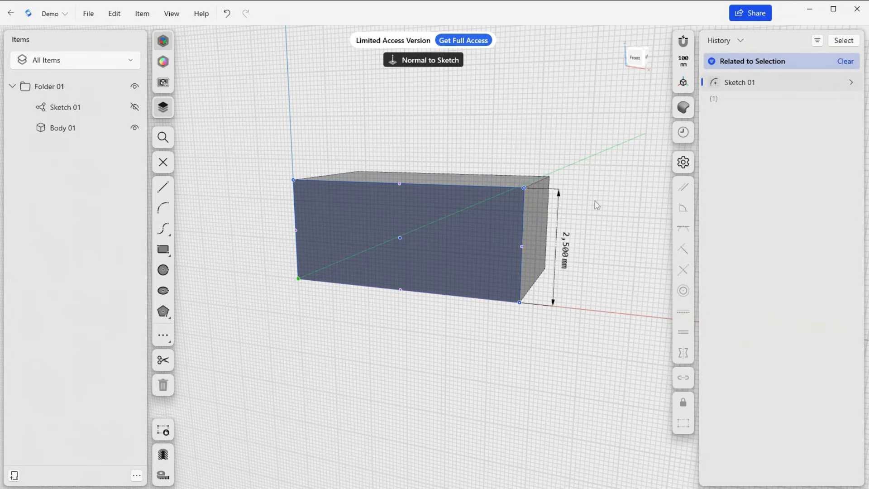
# Offset the top face of Body 01 downward to a total height of 1,700 mm
pyautogui.moveTo(590, 209)
pyautogui.mouseDown()
pyautogui.moveTo(589, 221)
pyautogui.moveTo(592, 202)
pyautogui.mouseUp()
pyautogui.moveTo(592, 202); pyautogui.dragTo(480, 194, button='right')
pyautogui.click(479, 194)
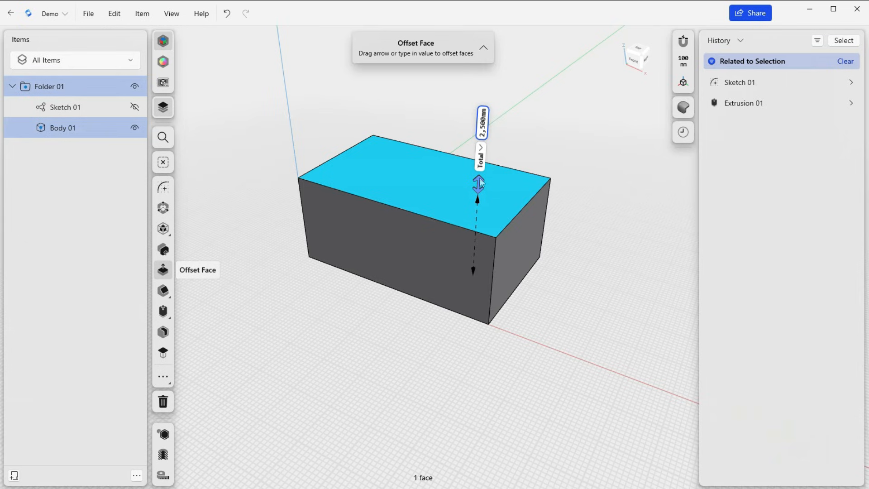
pyautogui.moveTo(480, 184); pyautogui.dragTo(478, 204)
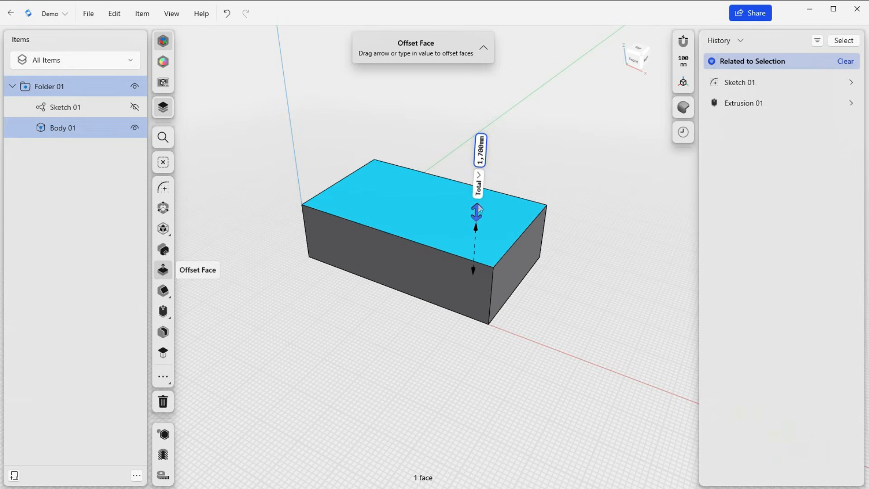
# Extrude the part of the Sketch 01 profile above Body 01 by -1,700 mm, over the box, as a separate body
pyautogui.click(61, 111)
pyautogui.moveTo(592, 224)
pyautogui.mouseDown(button='right')
pyautogui.moveTo(578, 212)
pyautogui.moveTo(583, 216)
pyautogui.mouseUp(button='right')
pyautogui.moveTo(506, 247)
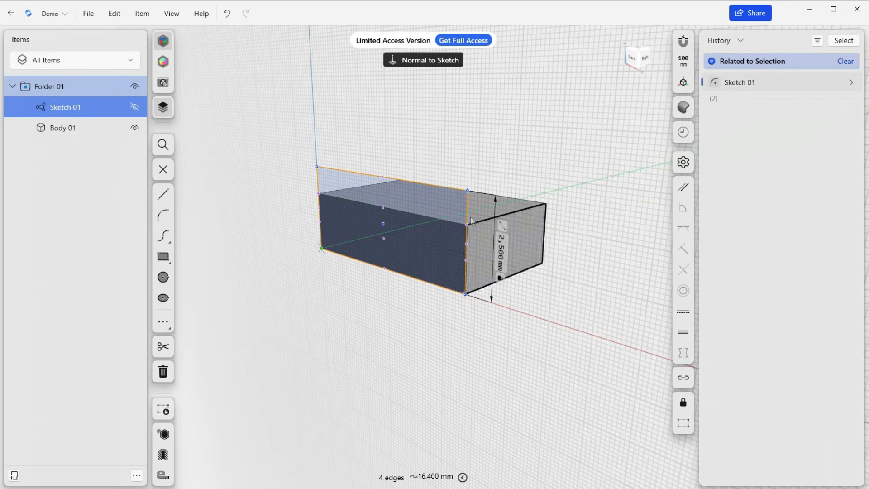
pyautogui.click(450, 203)
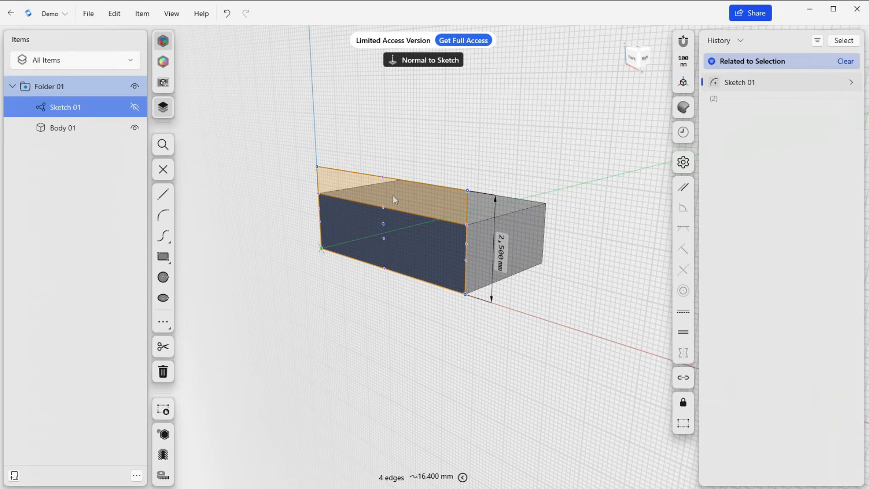
pyautogui.press('e')
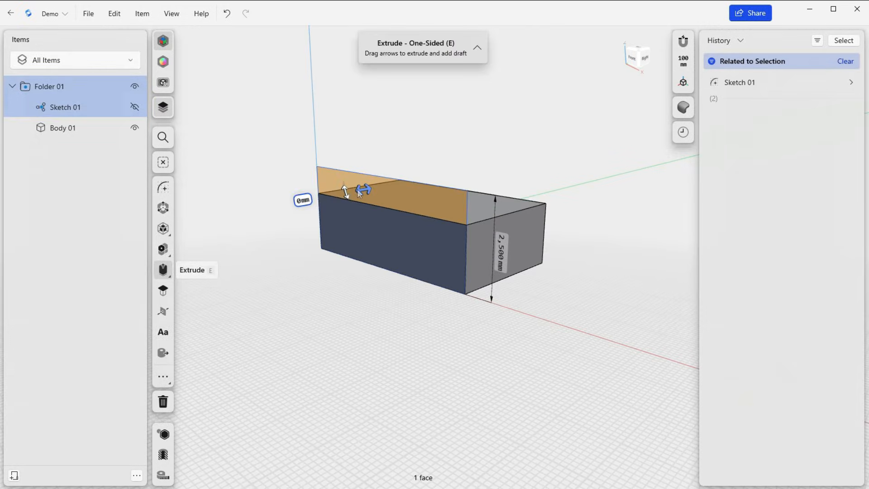
pyautogui.moveTo(359, 192); pyautogui.dragTo(418, 183)
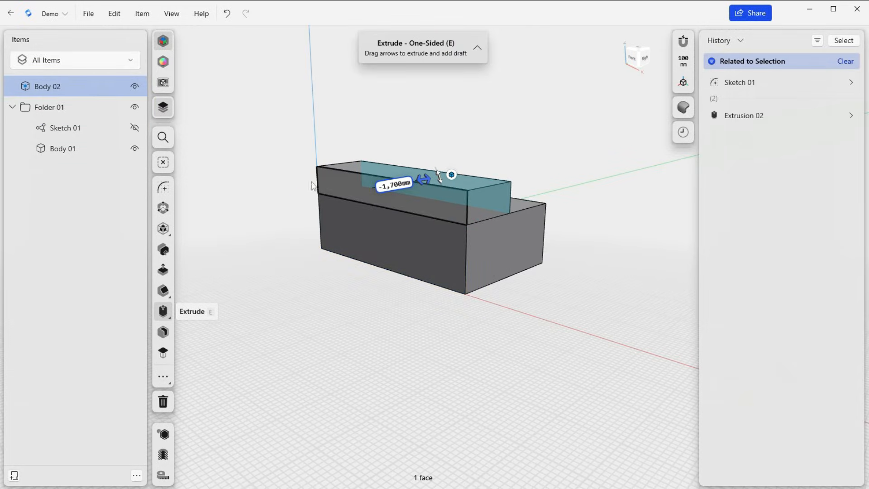
# Move Body 02 into Folder 01 and select Body 01 and Body 02 in turn to identify them in the model
pyautogui.click(58, 91)
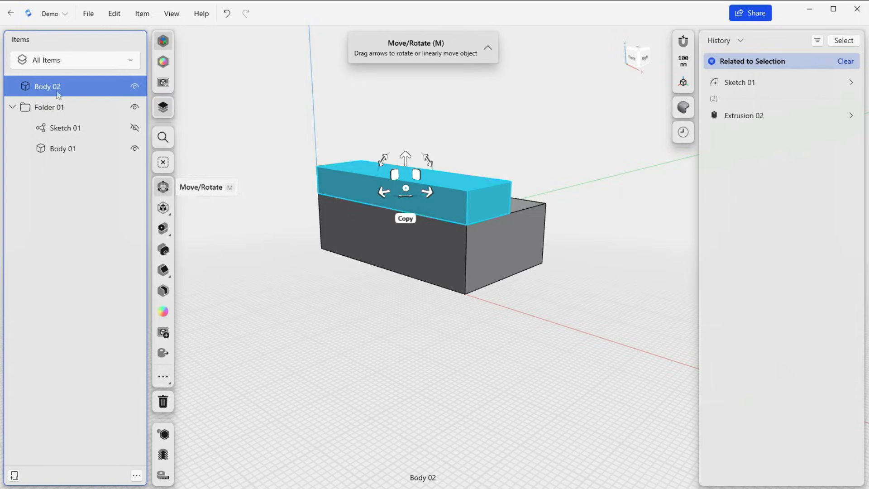
pyautogui.moveTo(58, 90); pyautogui.dragTo(63, 112)
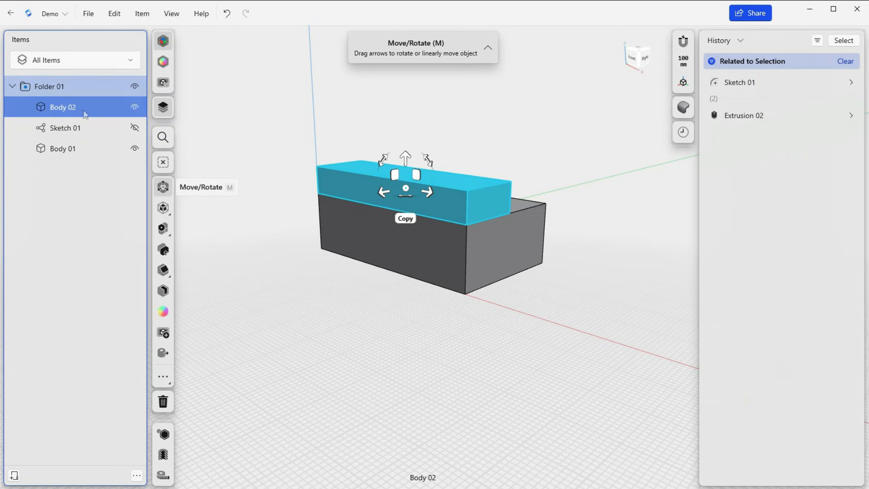
pyautogui.click(73, 153)
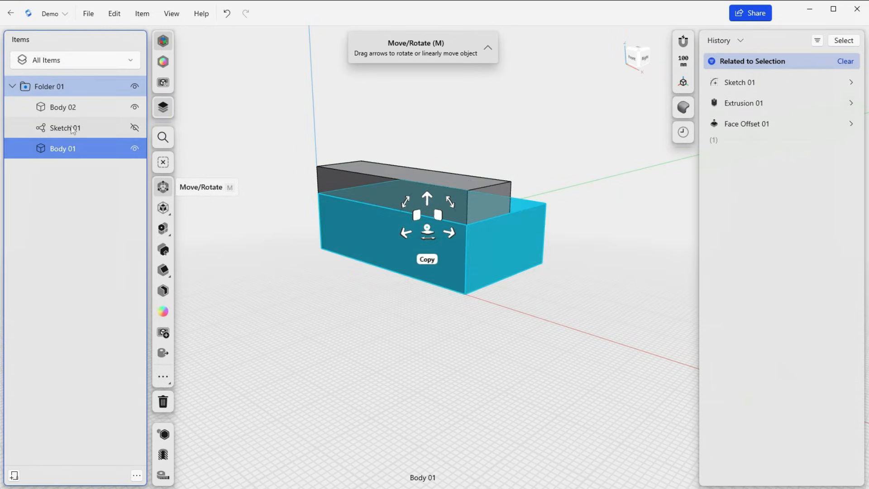
pyautogui.click(69, 108)
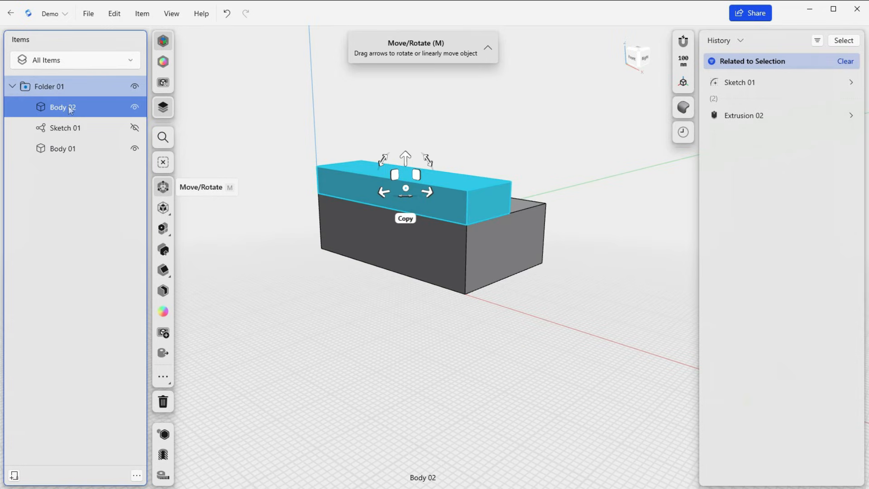
pyautogui.click(71, 151)
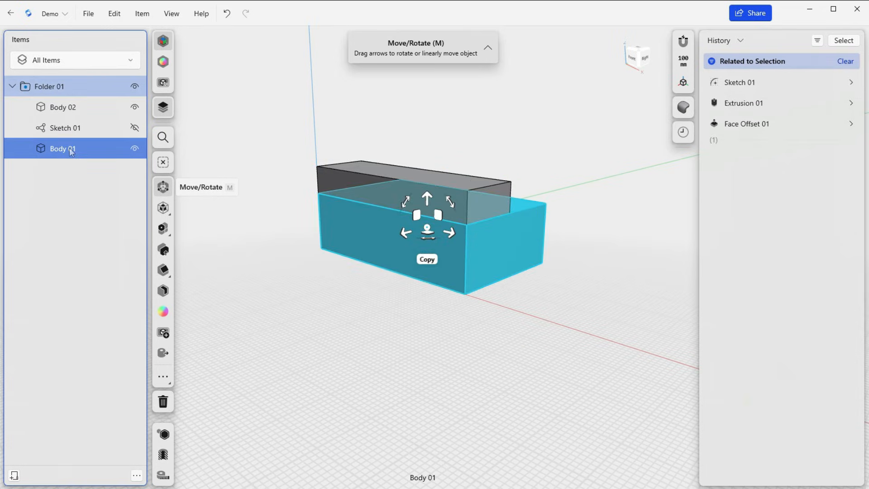
# Try the visibility toggles of Body 01, Sketch 01 and Body 02, and restore their original visibility
pyautogui.click(135, 150)
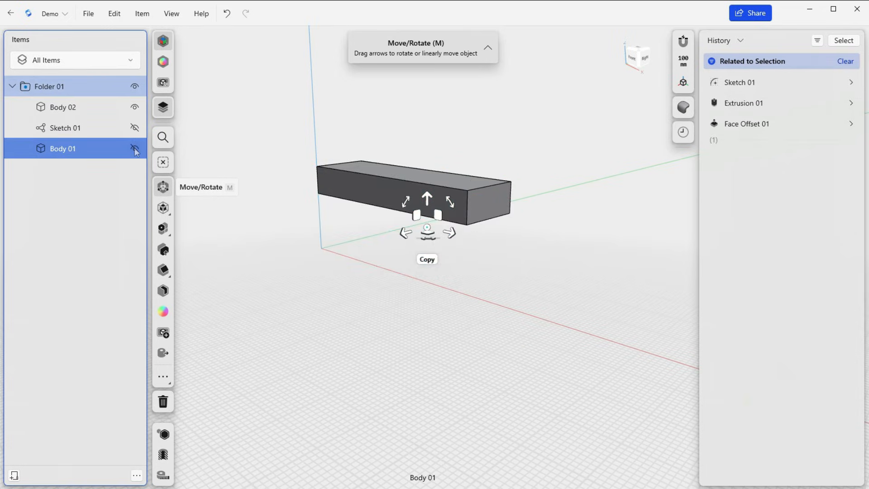
pyautogui.click(135, 129)
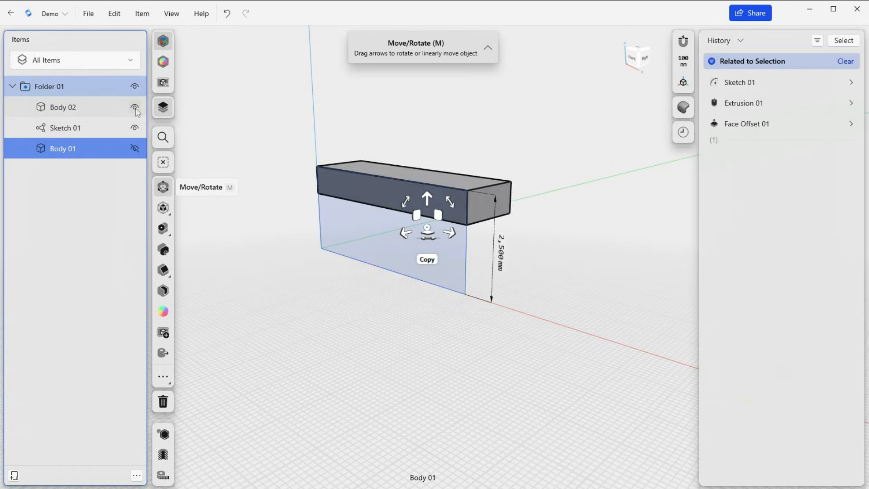
pyautogui.click(135, 108)
pyautogui.click(135, 107)
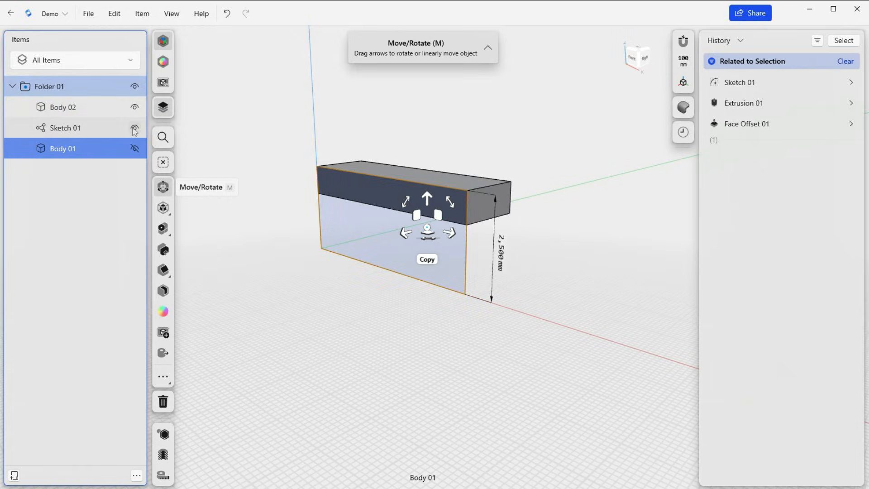
pyautogui.click(135, 149)
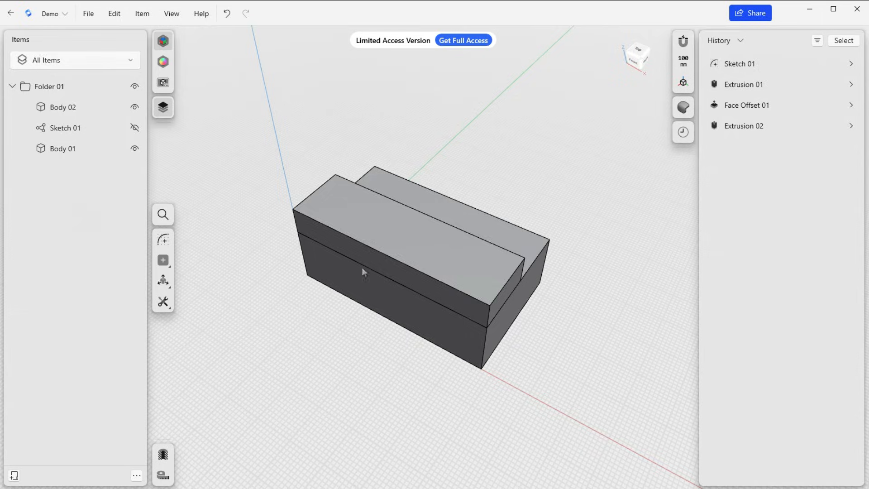
# Select the top face of Body 02 and view the model from the Top orientation
pyautogui.click(402, 232)
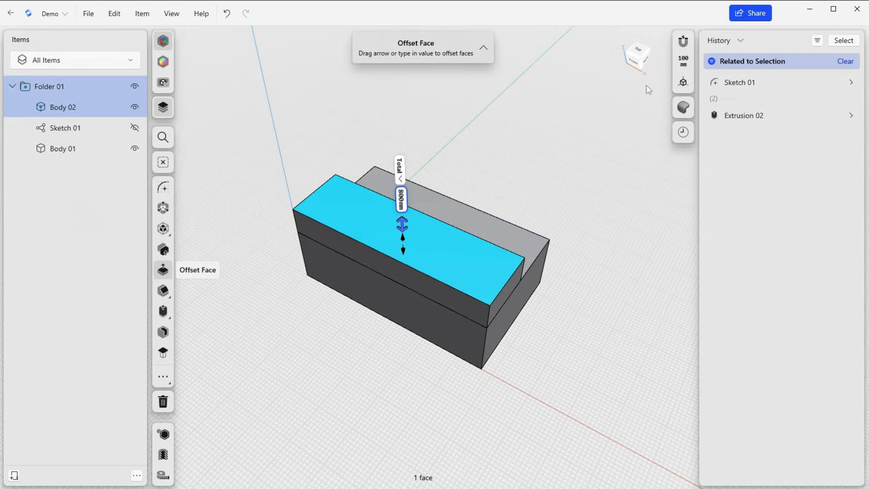
pyautogui.moveTo(642, 86); pyautogui.dragTo(641, 82, button='right')
pyautogui.click(640, 52)
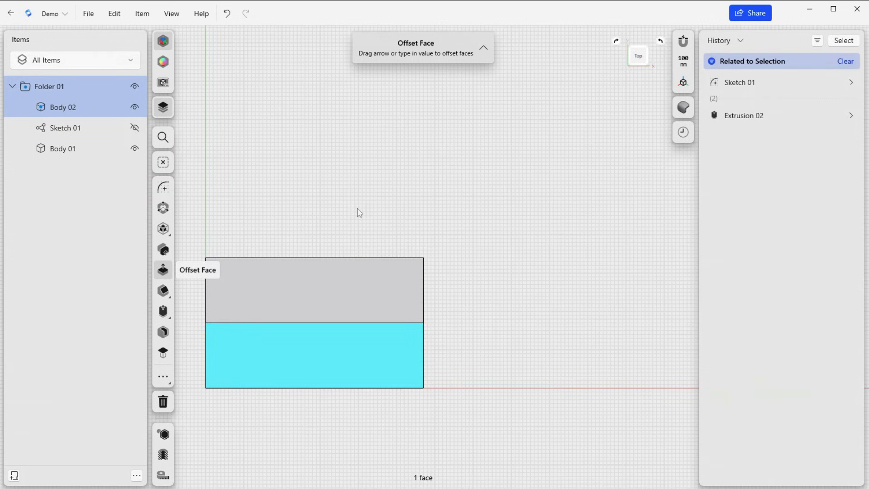
pyautogui.moveTo(359, 212); pyautogui.dragTo(452, 164, button='middle')
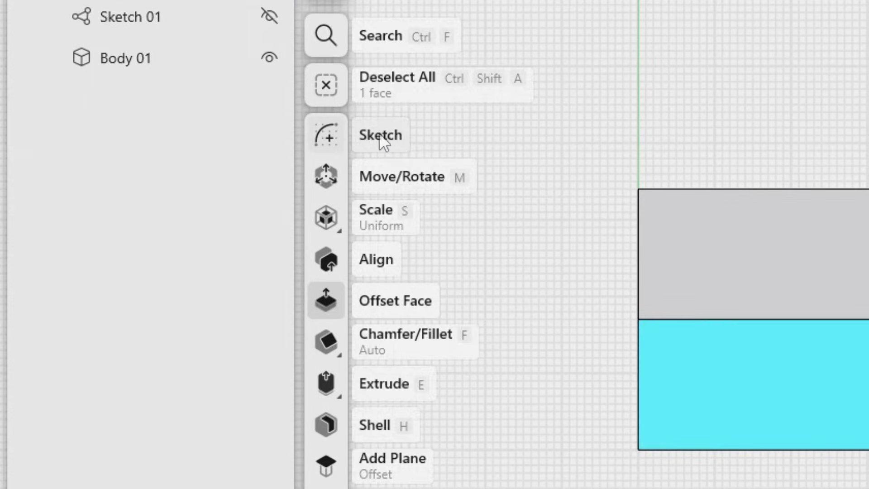
# Try starting a sketch on the top face of Body 02, exit it and look through the snapping options
pyautogui.click(380, 134)
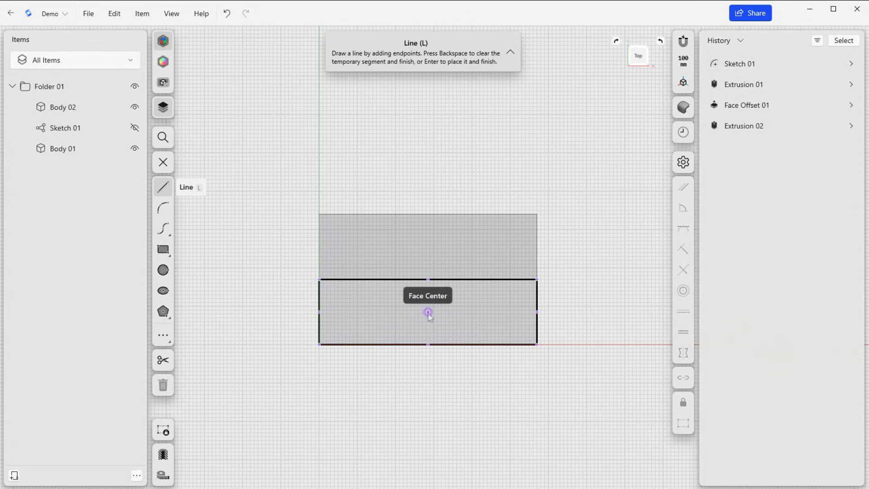
pyautogui.click(163, 161)
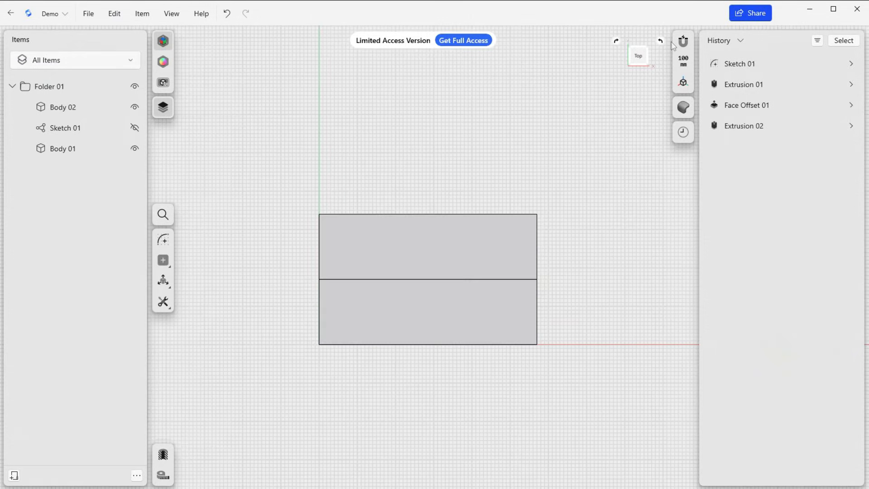
pyautogui.click(683, 42)
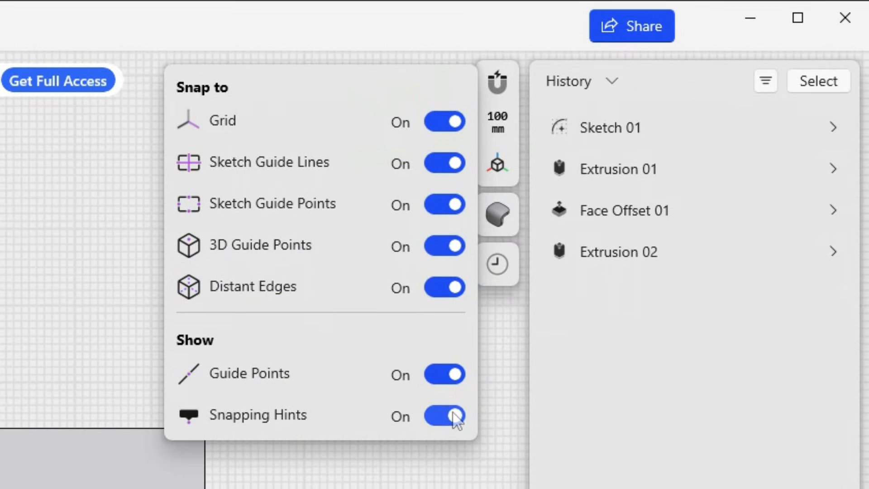
pyautogui.click(71, 300)
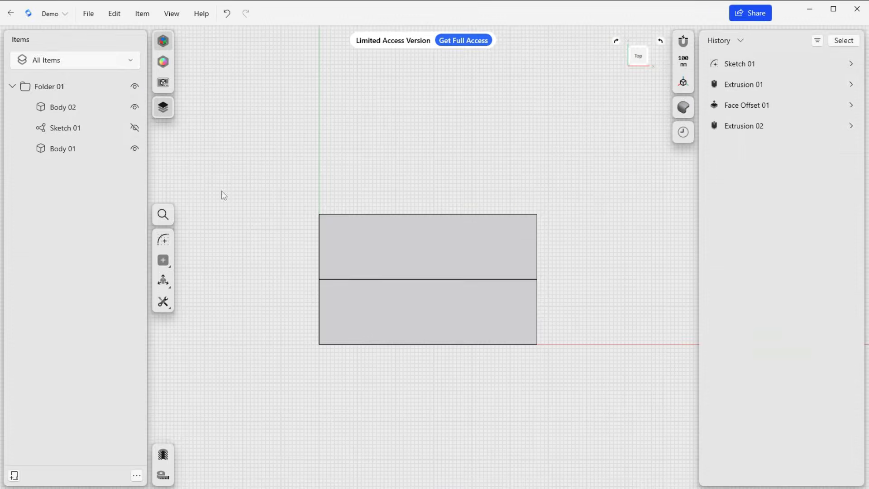
# Sketch a circle about 1,304 mm in diameter at the center of Body 02's top face, and exit the sketch
pyautogui.click(373, 304)
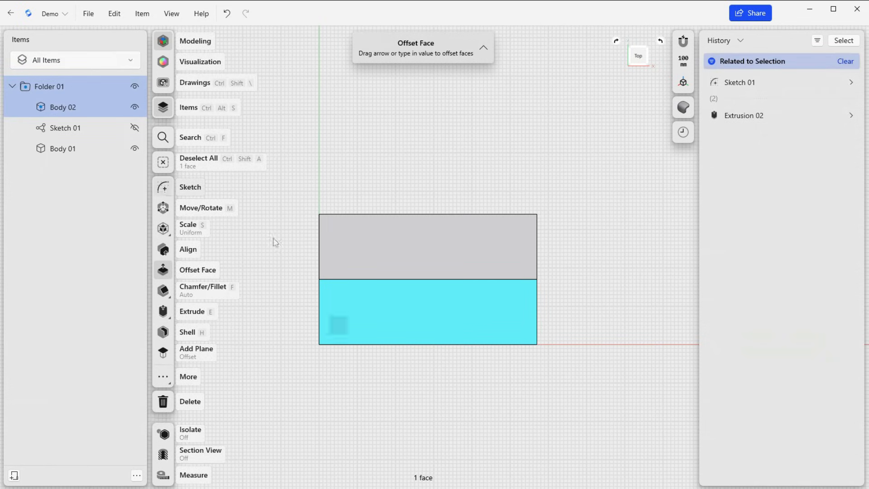
pyautogui.press('l')
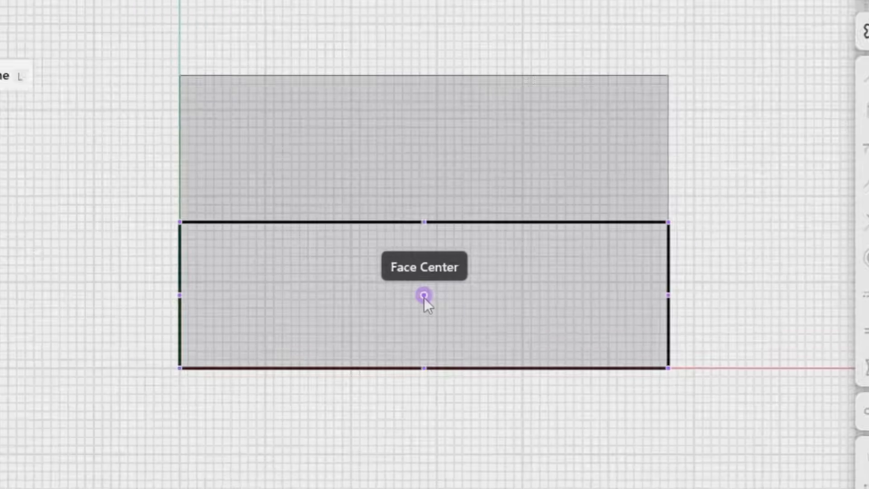
pyautogui.scroll(3, 424, 297)
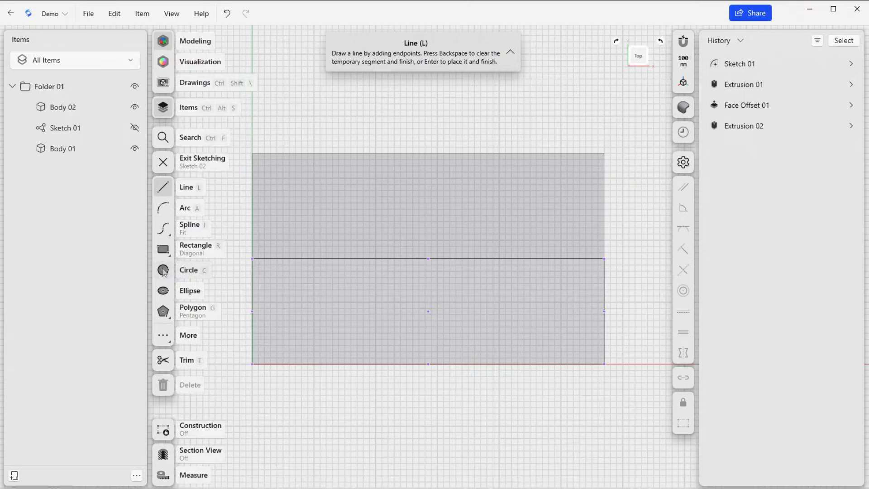
pyautogui.click(164, 271)
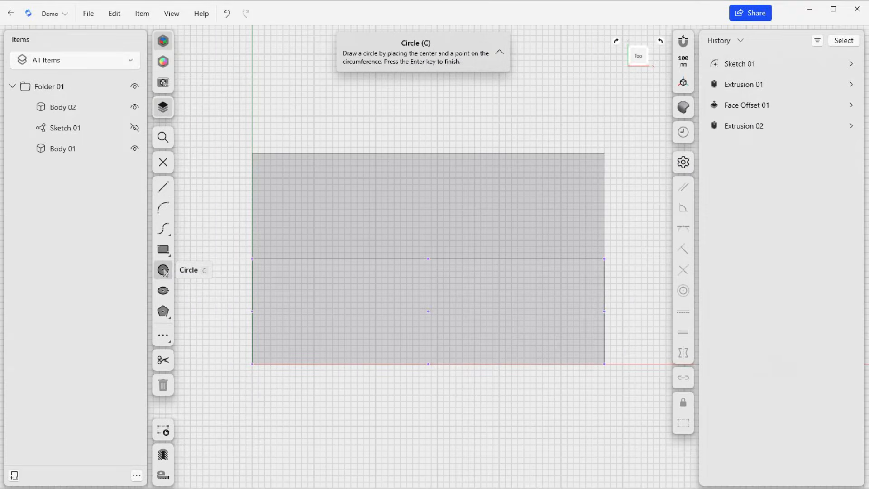
pyautogui.click(429, 312)
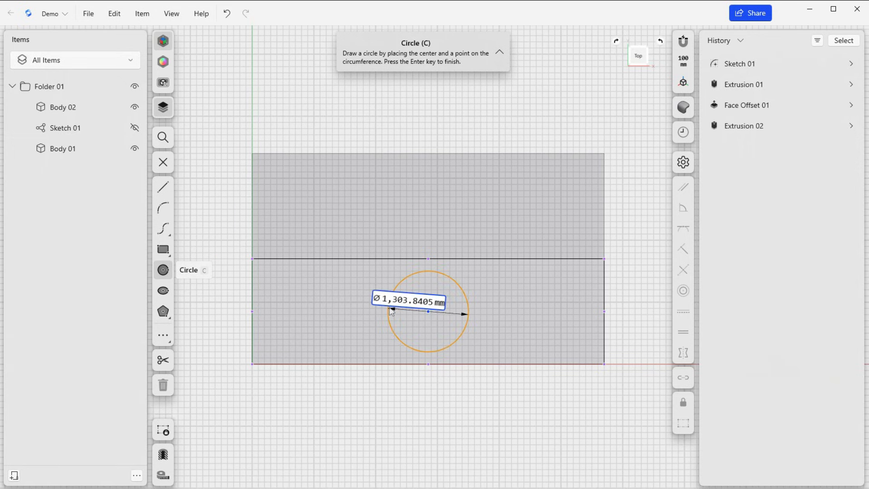
pyautogui.click(389, 311)
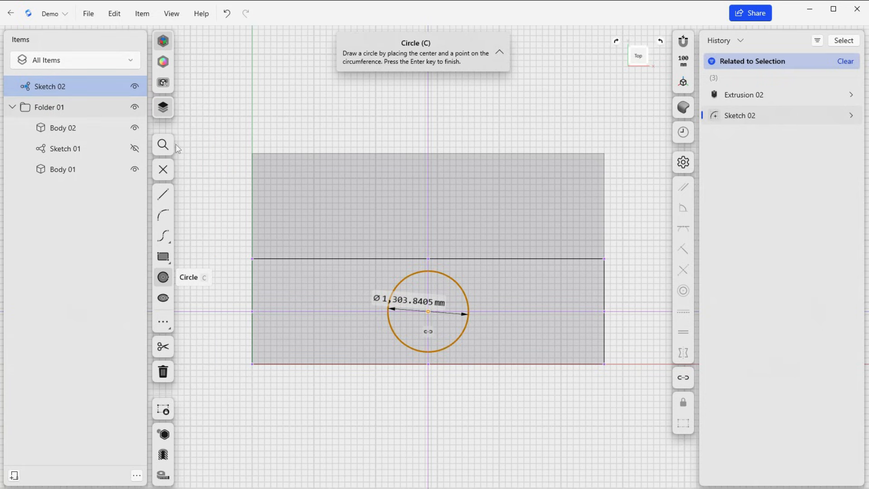
pyautogui.click(162, 171)
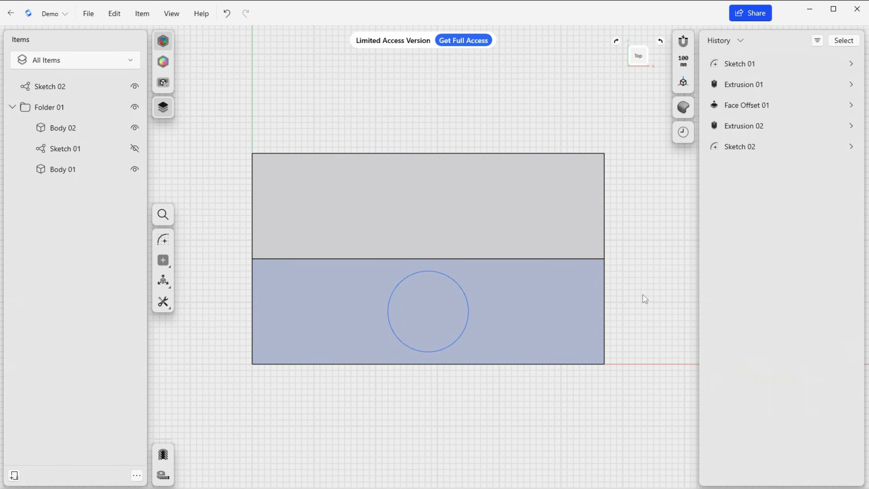
# Extrude the circle on Body 02's top face by -6,100 mm to cut a hole into the body
pyautogui.moveTo(633, 299); pyautogui.dragTo(375, 265, button='right')
pyautogui.click(408, 214)
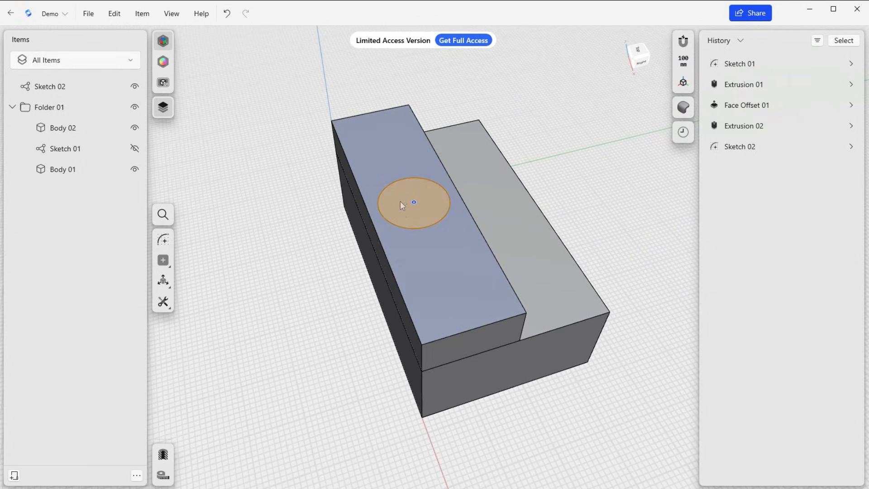
pyautogui.click(390, 202)
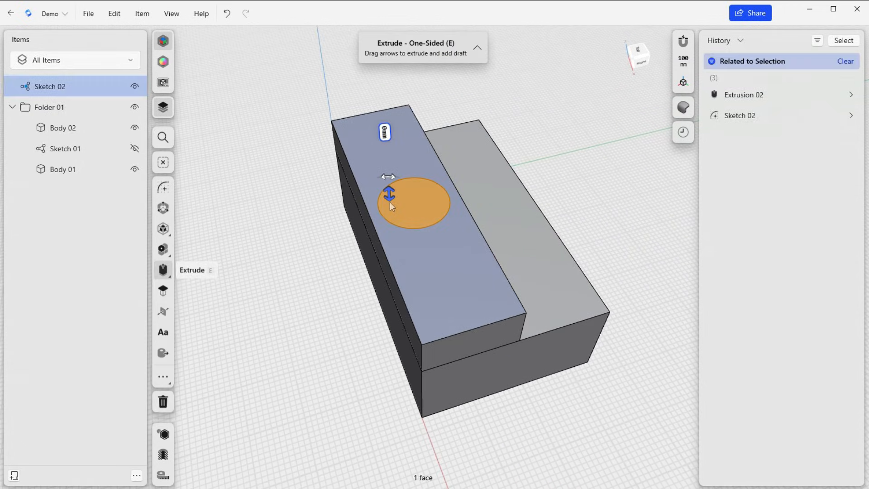
pyautogui.moveTo(389, 190); pyautogui.dragTo(384, 343)
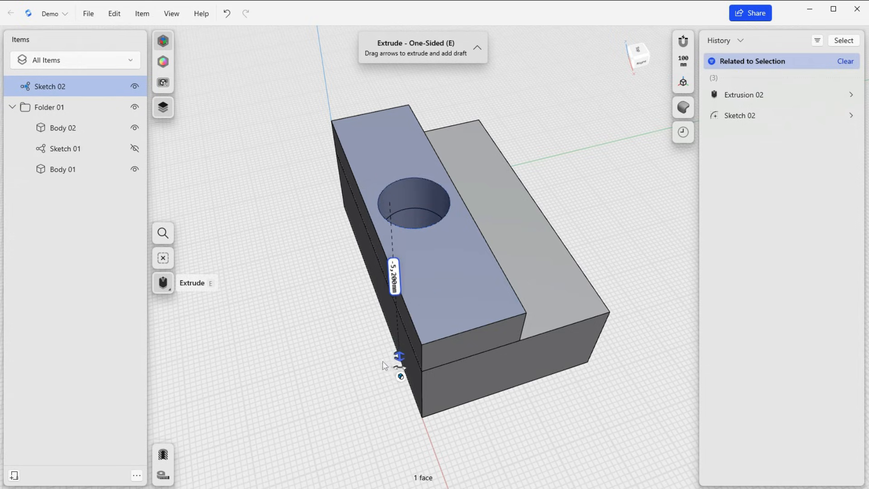
pyautogui.moveTo(384, 373); pyautogui.dragTo(384, 378)
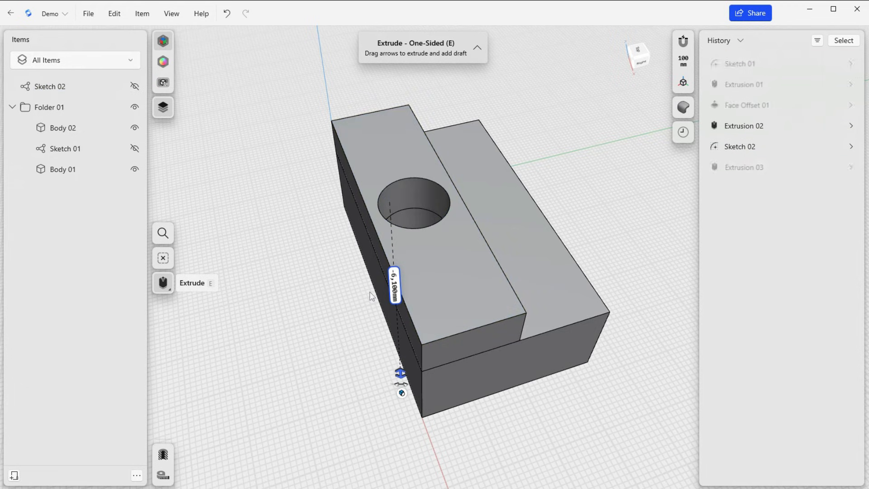
pyautogui.moveTo(368, 300); pyautogui.dragTo(347, 387, button='middle')
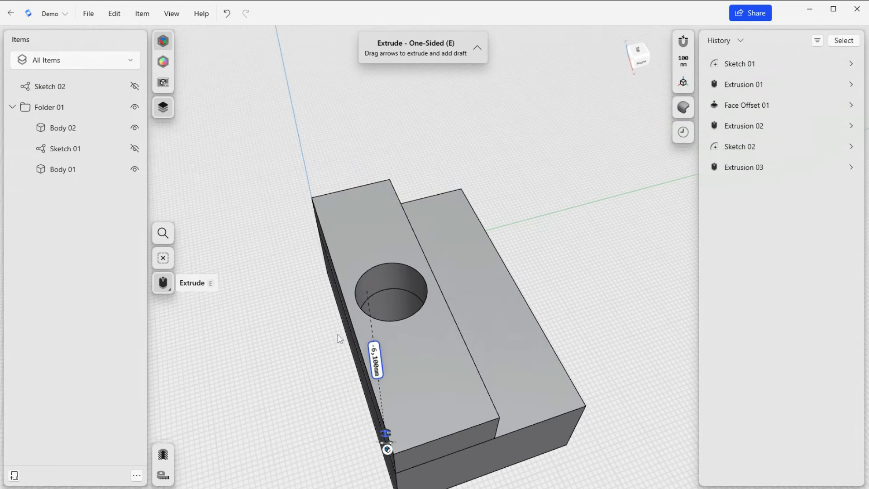
pyautogui.moveTo(316, 338); pyautogui.dragTo(346, 368, button='right')
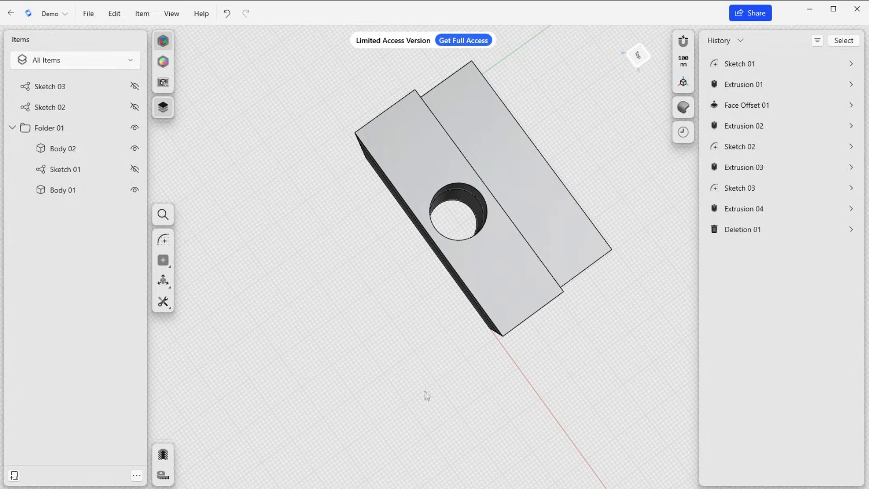
# From the Top orientation, sketch a circle about 721 mm in diameter on the ground plane beside the bodies, and exit the sketch
pyautogui.moveTo(417, 376); pyautogui.dragTo(422, 344, button='right')
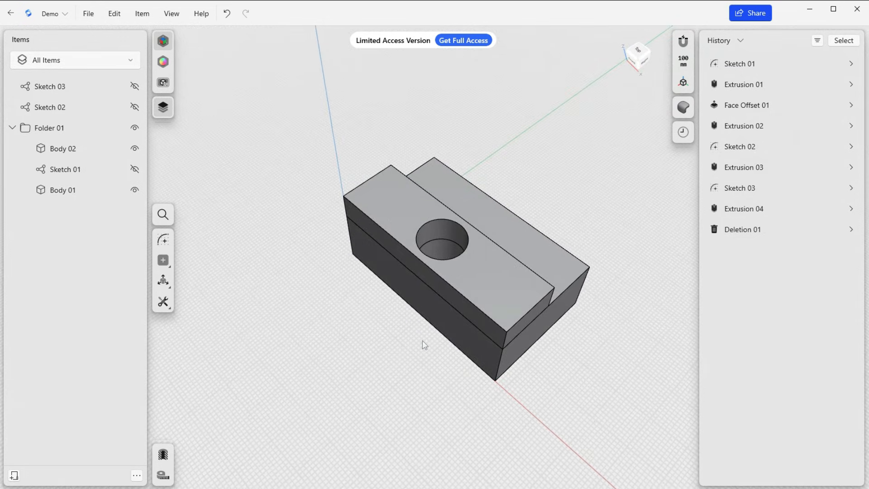
pyautogui.click(639, 52)
pyautogui.click(163, 240)
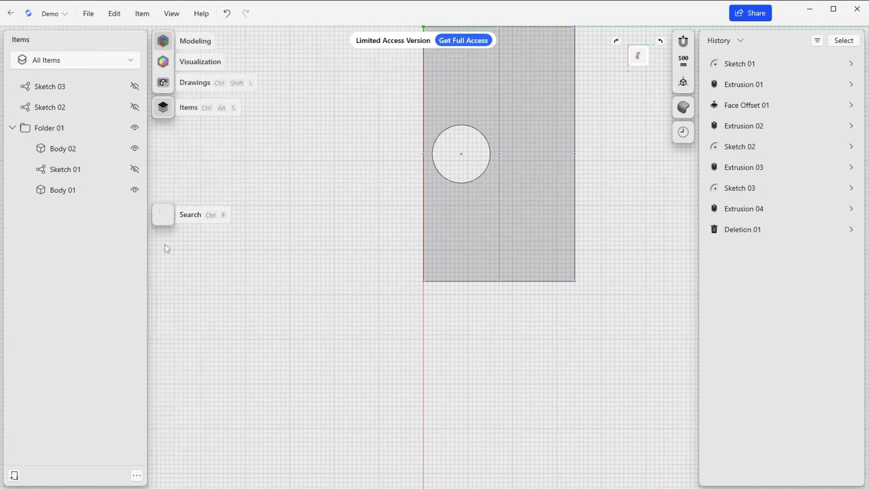
pyautogui.click(163, 270)
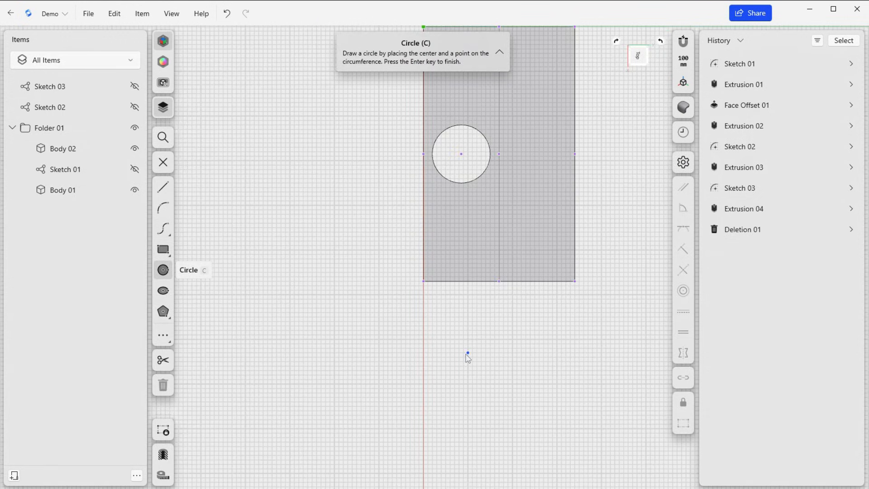
pyautogui.click(450, 353)
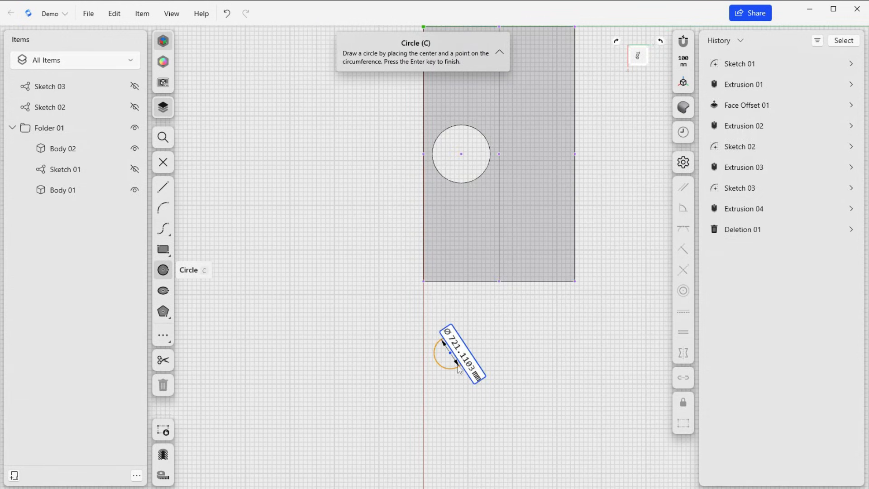
pyautogui.click(458, 366)
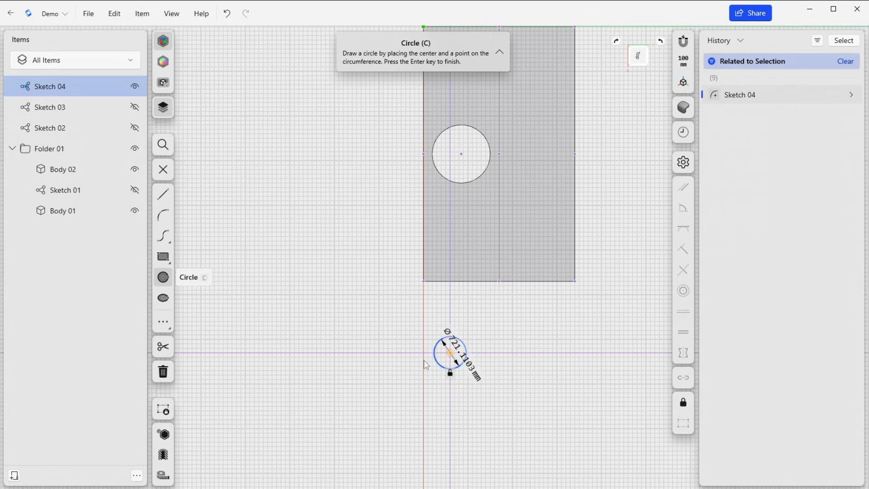
pyautogui.click(163, 162)
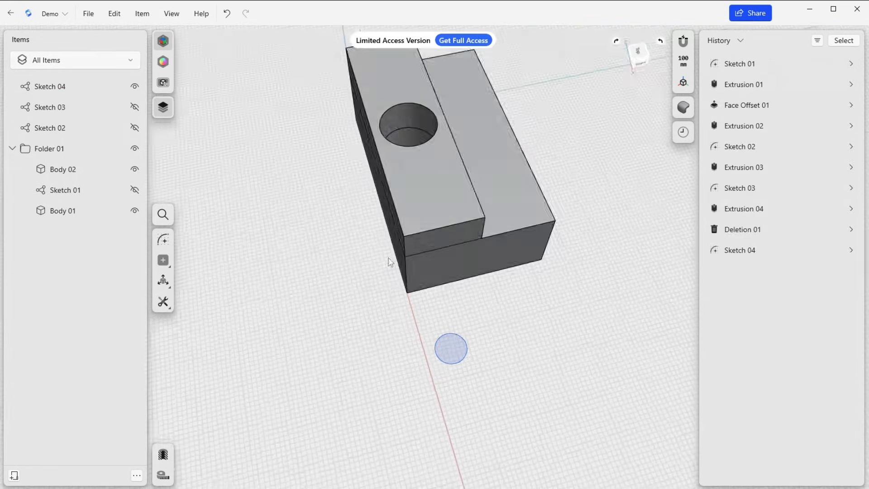
# Extrude the new circle beside the bodies 3,500 mm upward into a cylinder
pyautogui.click(450, 348)
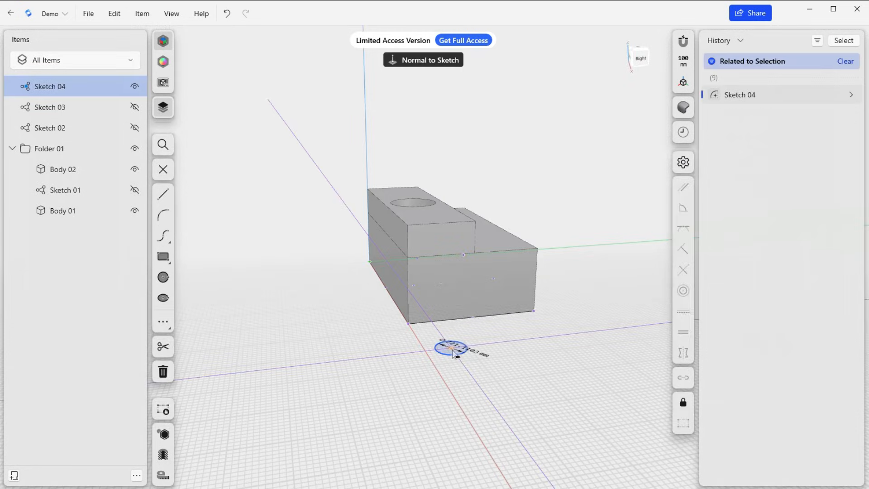
pyautogui.press('e')
pyautogui.moveTo(446, 341); pyautogui.dragTo(450, 181)
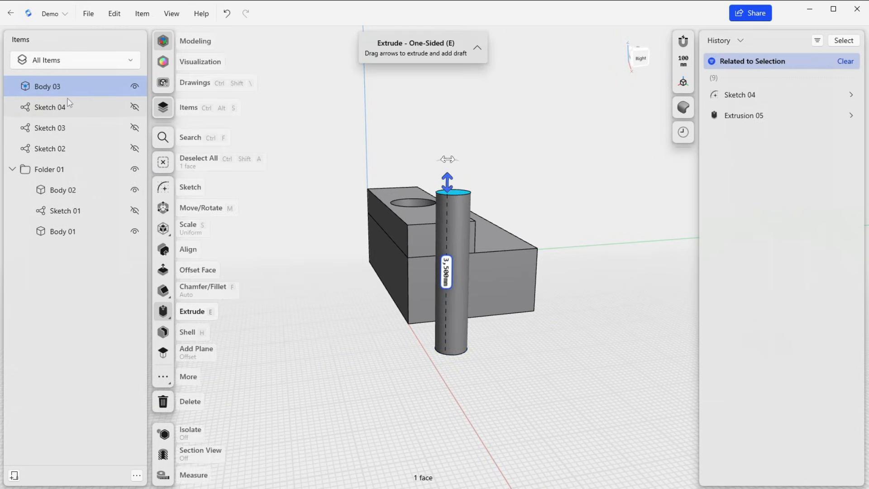
# Select the cylinder, Body 03, and move it 100 mm along the X axis
pyautogui.click(58, 89)
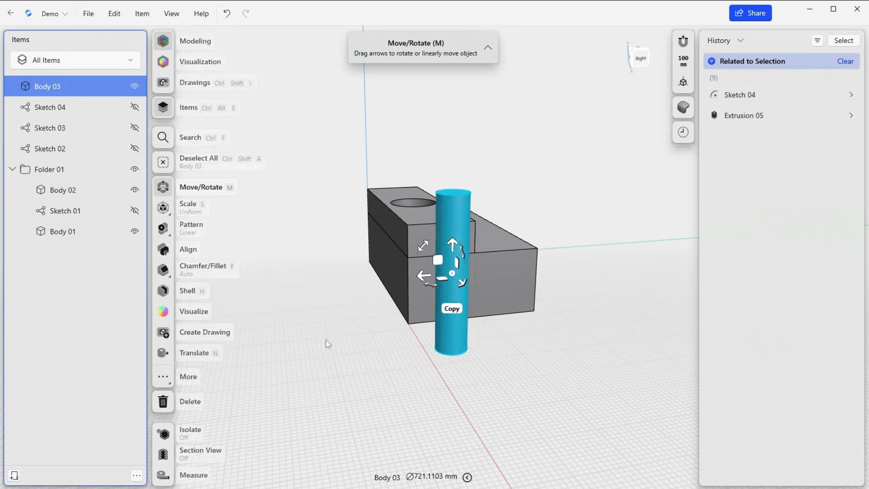
pyautogui.moveTo(353, 329); pyautogui.dragTo(404, 329, button='right')
pyautogui.moveTo(533, 254); pyautogui.dragTo(541, 259)
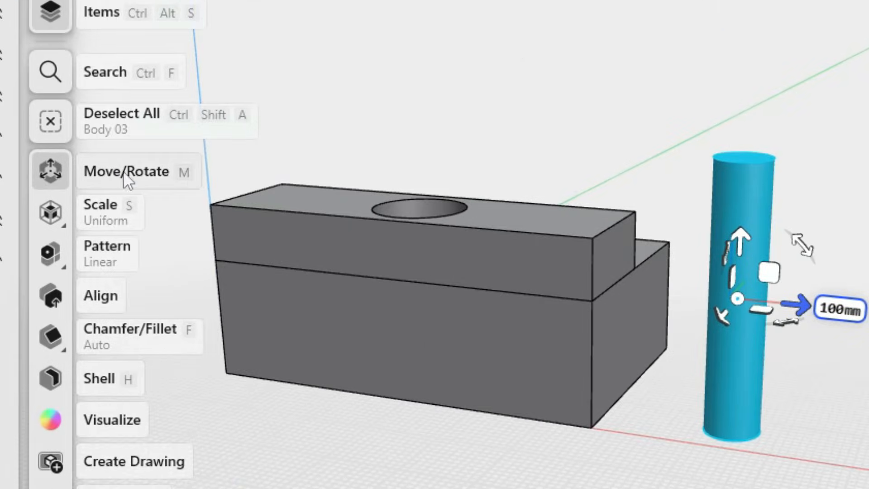
# Find the Move/Rotate command by searching for "move" and move the cylinder -1,600 mm along the X axis into the boxes' corner
pyautogui.click(48, 73)
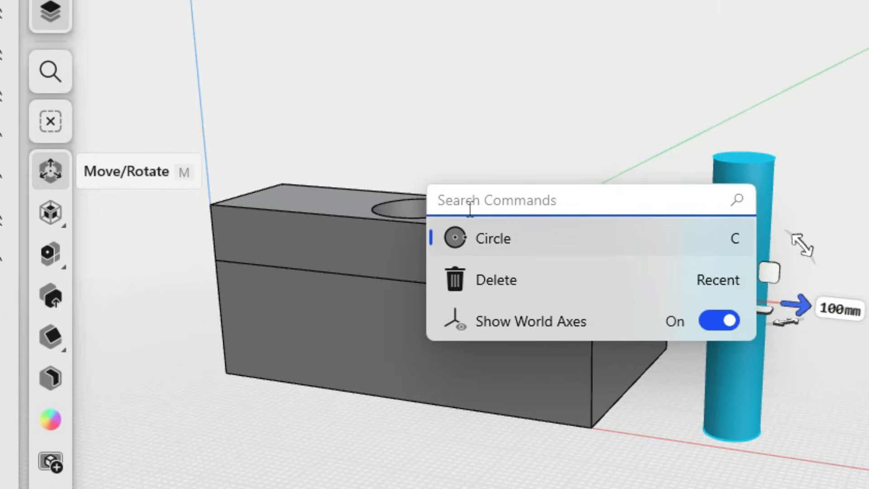
pyautogui.write('move')
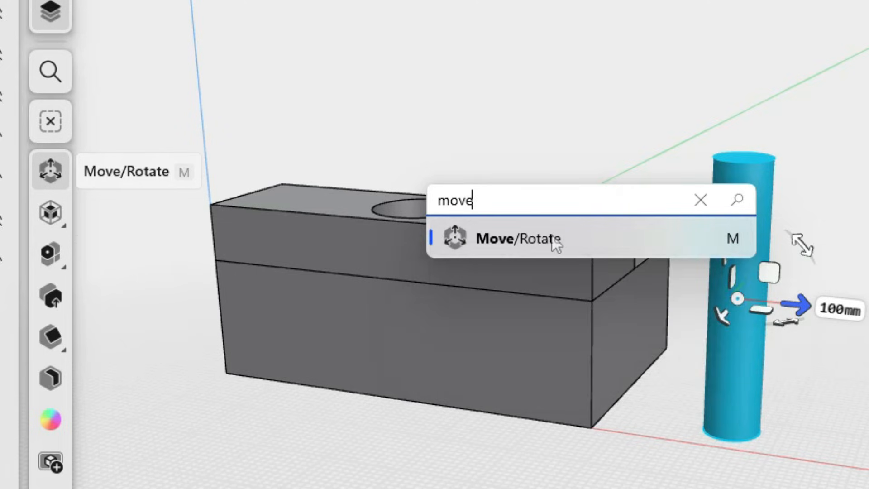
pyautogui.click(555, 240)
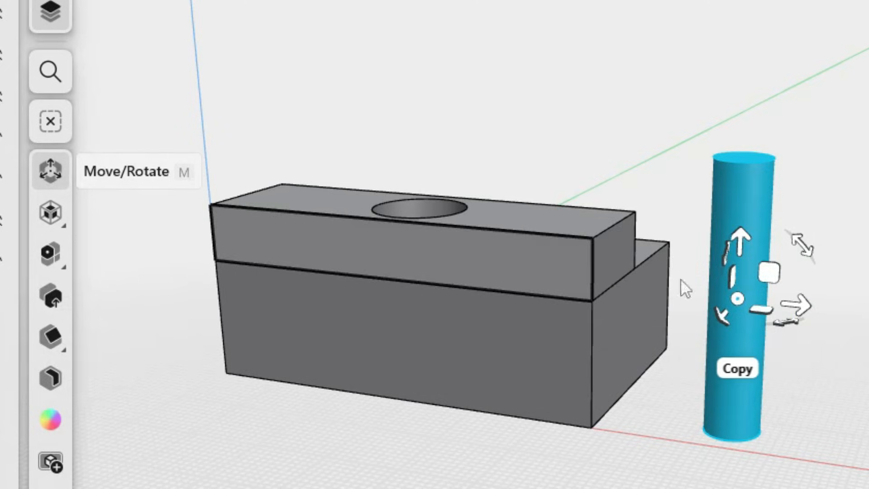
pyautogui.click(805, 312)
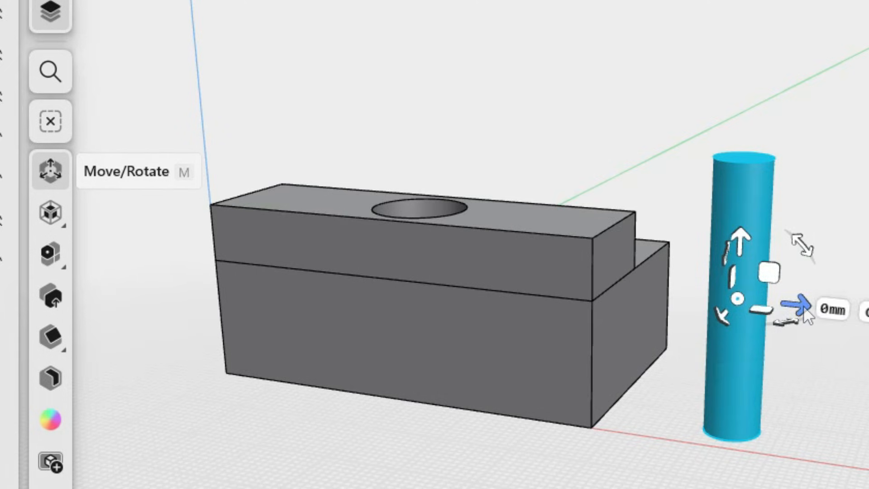
pyautogui.moveTo(800, 310); pyautogui.dragTo(689, 307)
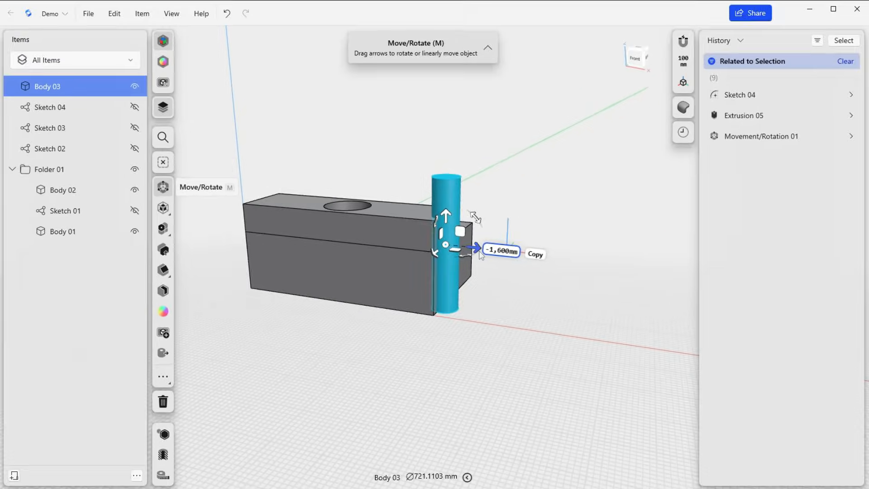
# Find the Subtract command by searching for "sub" and set the cylinder as the body to remove
pyautogui.moveTo(487, 288); pyautogui.dragTo(496, 329, button='right')
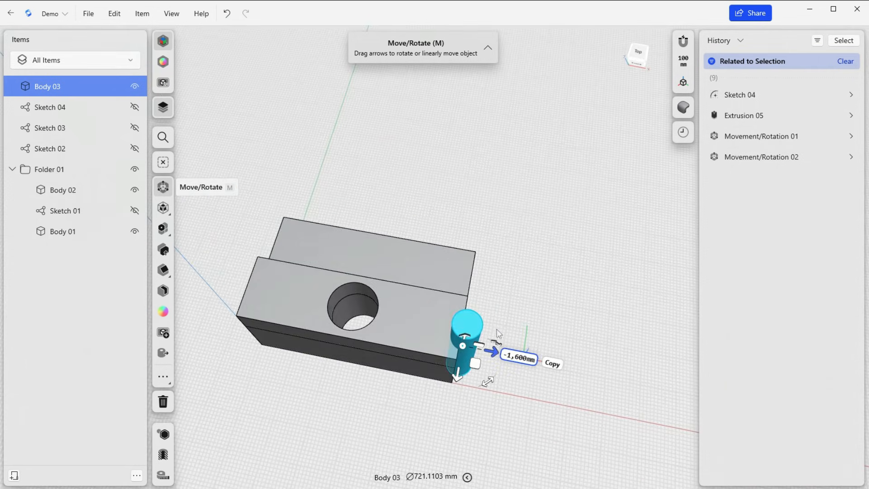
pyautogui.click(162, 137)
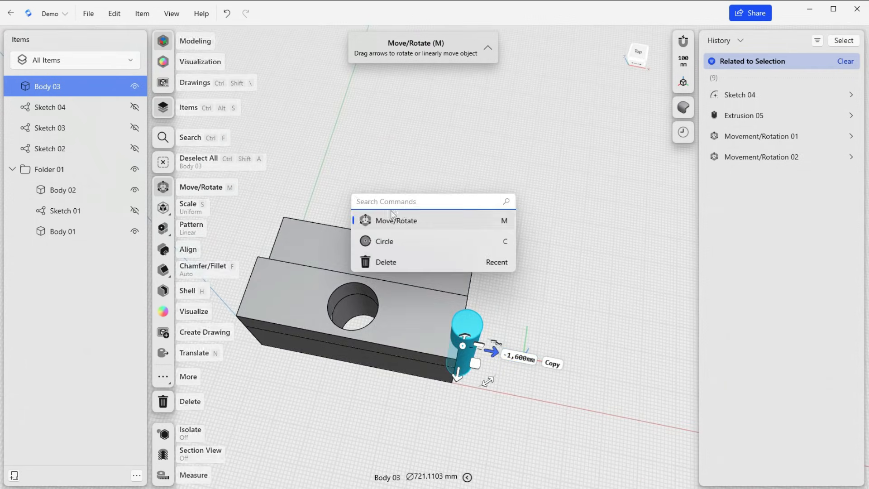
pyautogui.write('s')
pyautogui.write('ub')
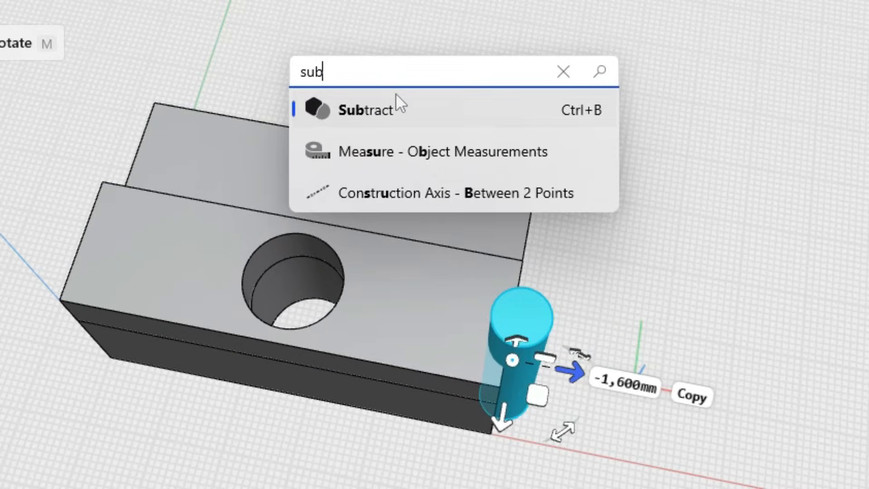
pyautogui.click(388, 111)
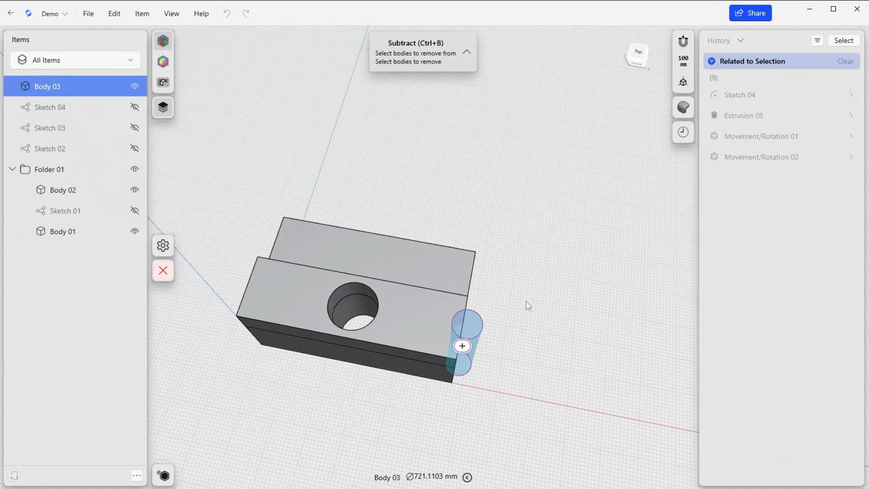
pyautogui.moveTo(526, 301); pyautogui.dragTo(488, 250, button='right')
pyautogui.moveTo(486, 245); pyautogui.dragTo(466, 336, button='right')
pyautogui.click(466, 336)
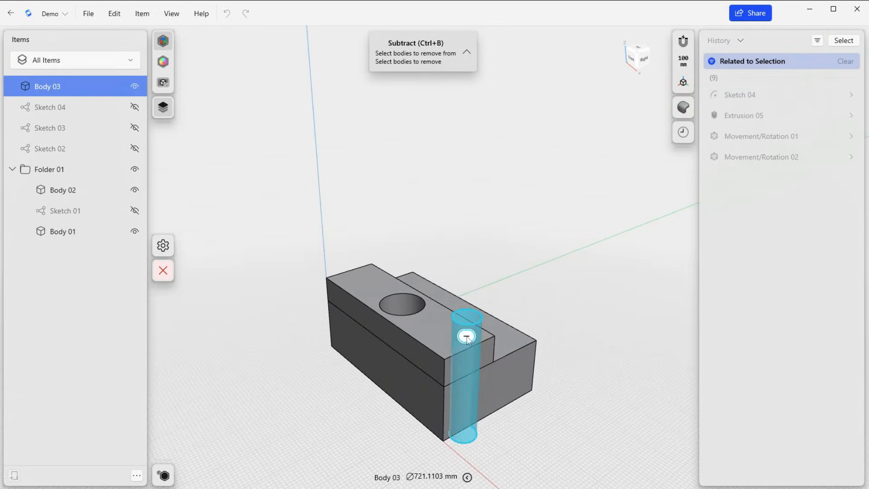
pyautogui.click(467, 341)
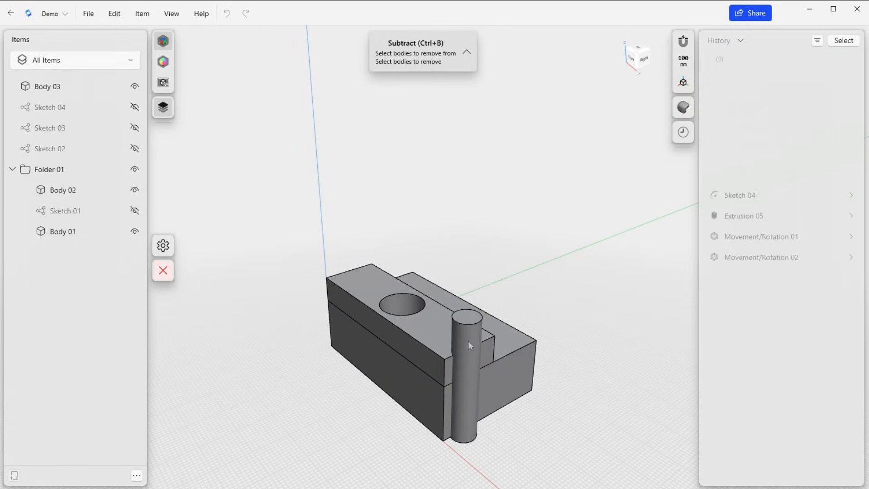
pyautogui.click(470, 344)
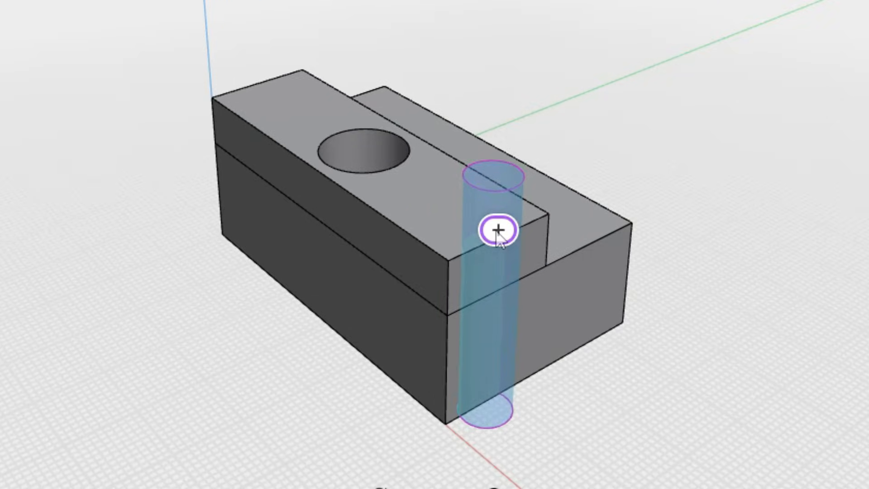
pyautogui.click(499, 234)
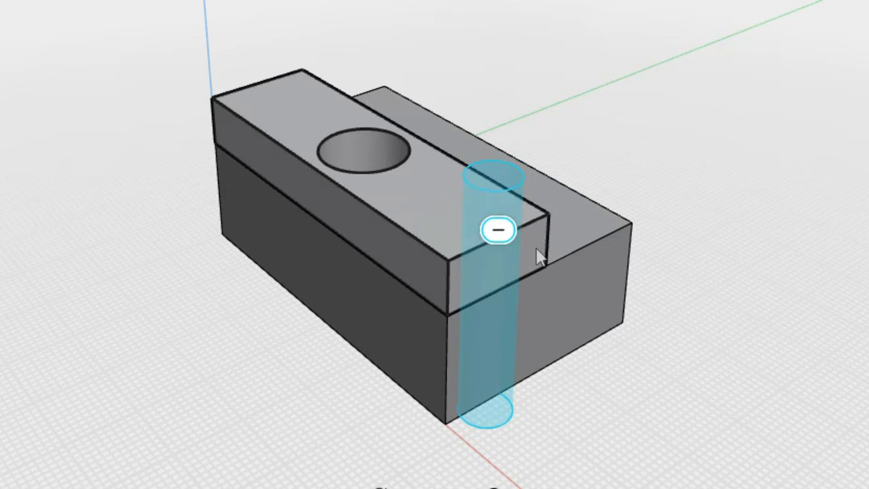
# Set Body 02 and Body 01 as the bodies to remove from, and complete the subtraction without keeping originals
pyautogui.click(537, 249)
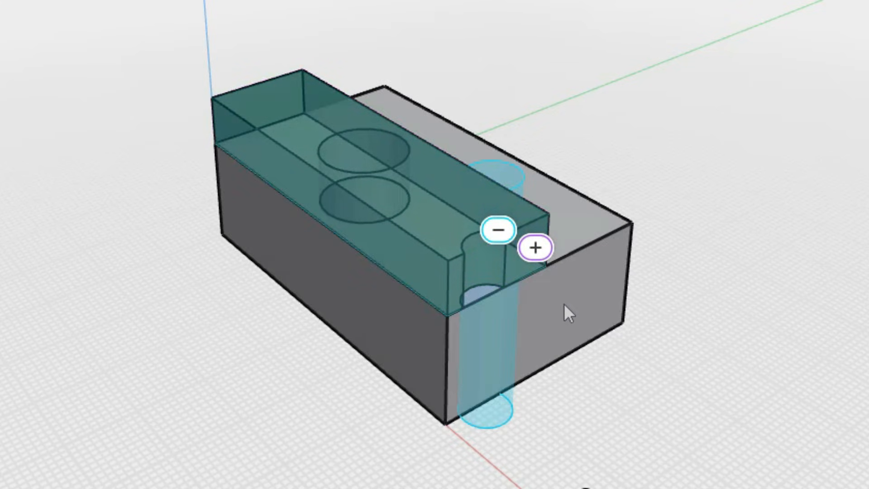
pyautogui.click(565, 304)
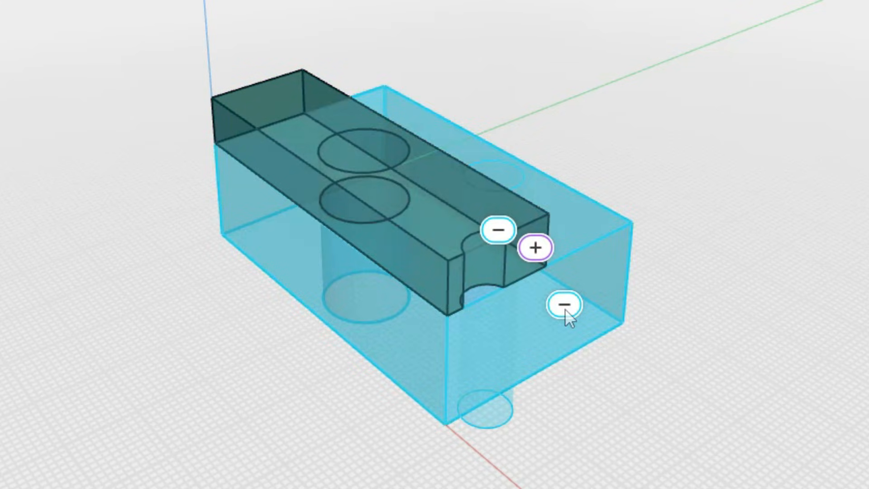
pyautogui.click(565, 305)
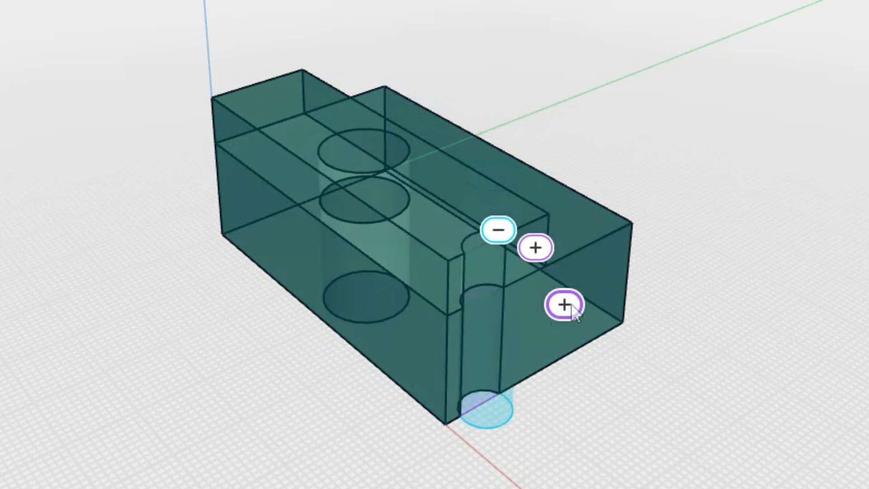
pyautogui.moveTo(650, 397); pyautogui.dragTo(583, 367, button='right')
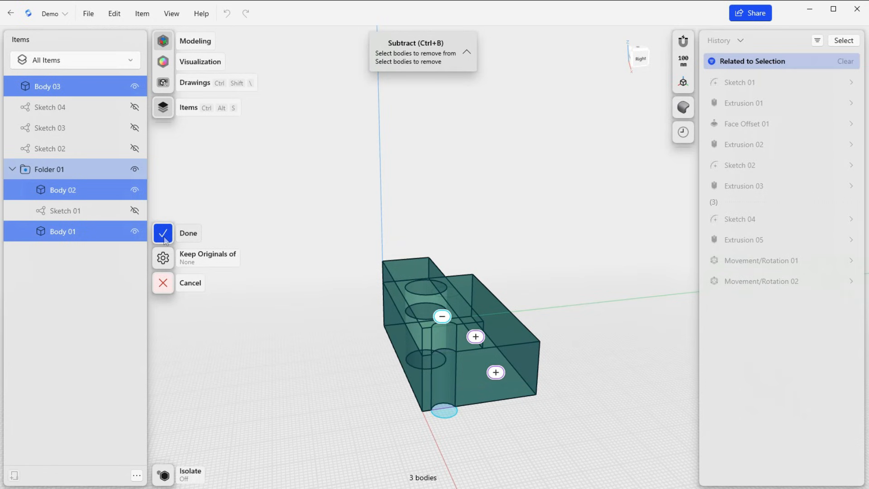
pyautogui.click(163, 234)
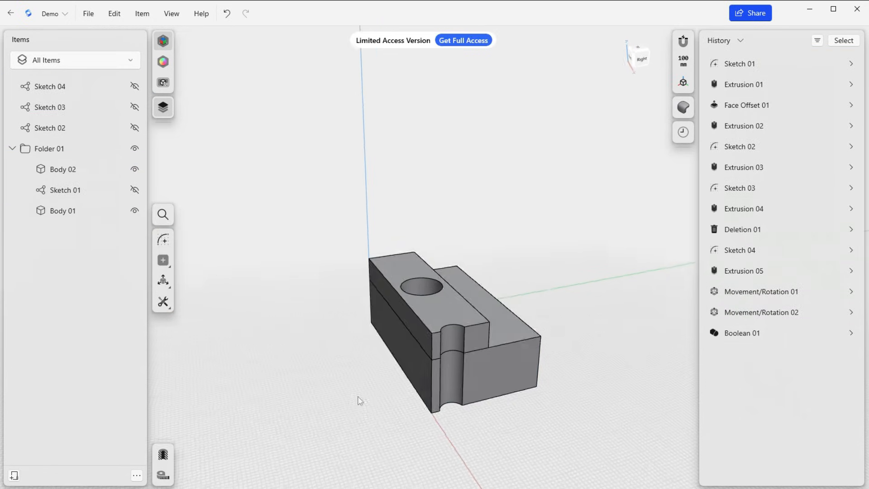
pyautogui.moveTo(360, 400)
pyautogui.mouseDown(button='right')
pyautogui.moveTo(379, 418)
pyautogui.moveTo(369, 407)
pyautogui.mouseUp(button='right')
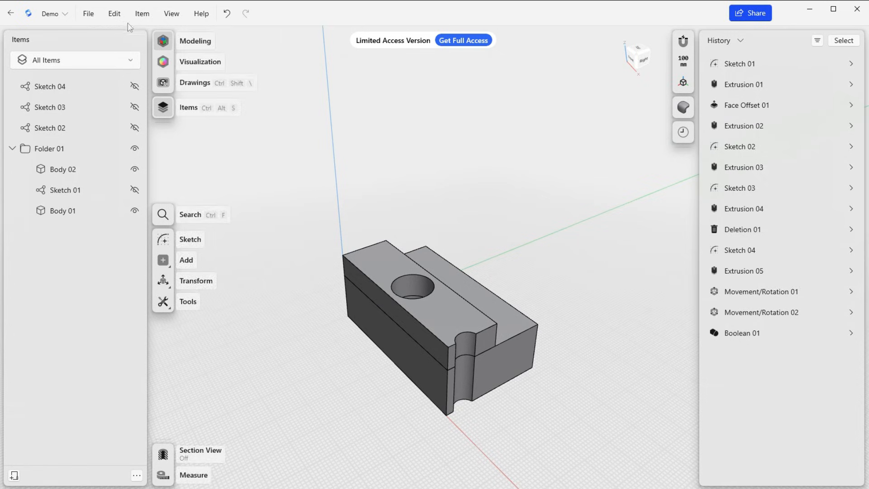
pyautogui.click(115, 14)
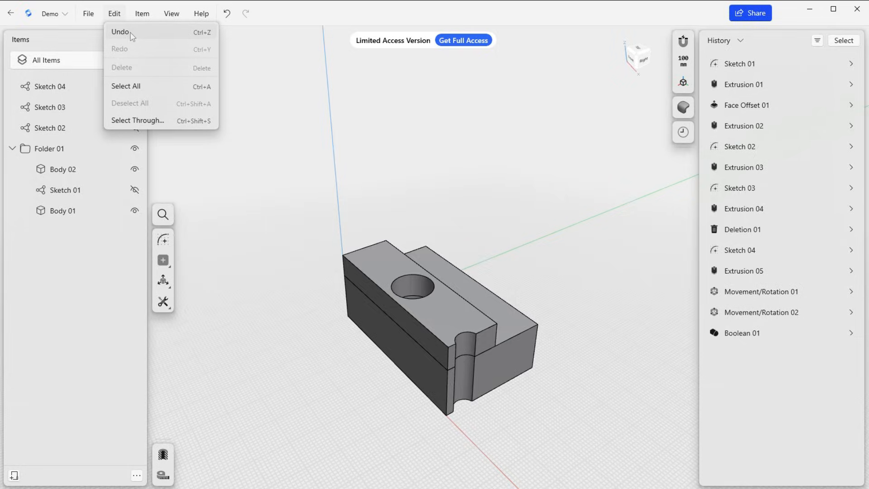
pyautogui.click(266, 80)
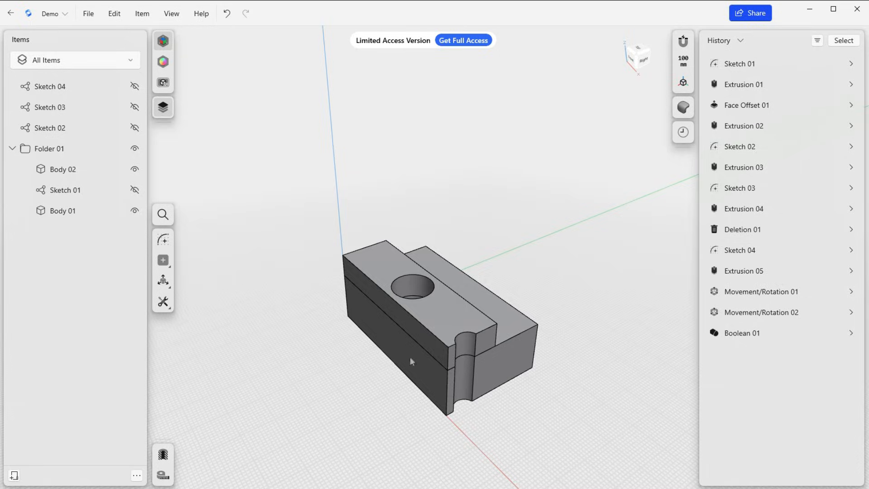
# Fillet the long top edge of Body 02 facing the step, and adjust the fillet's curvature to a smooth rounding
pyautogui.moveTo(548, 309); pyautogui.dragTo(439, 309, button='right')
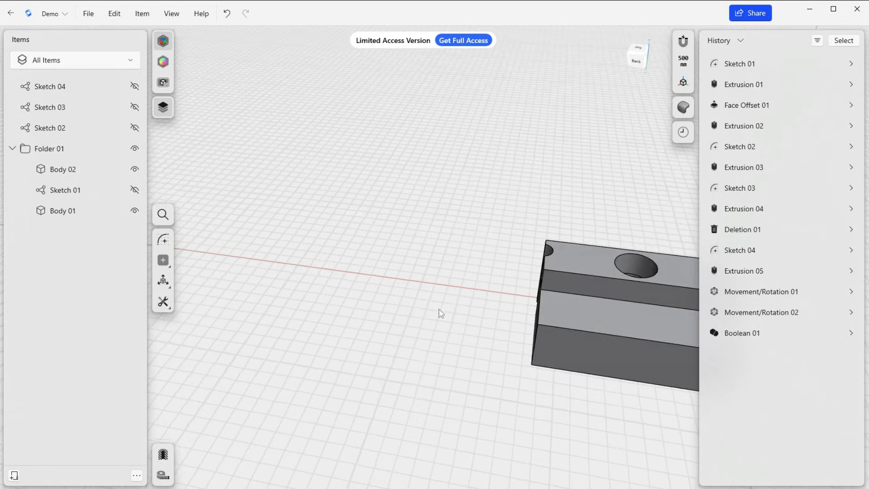
pyautogui.click(589, 273)
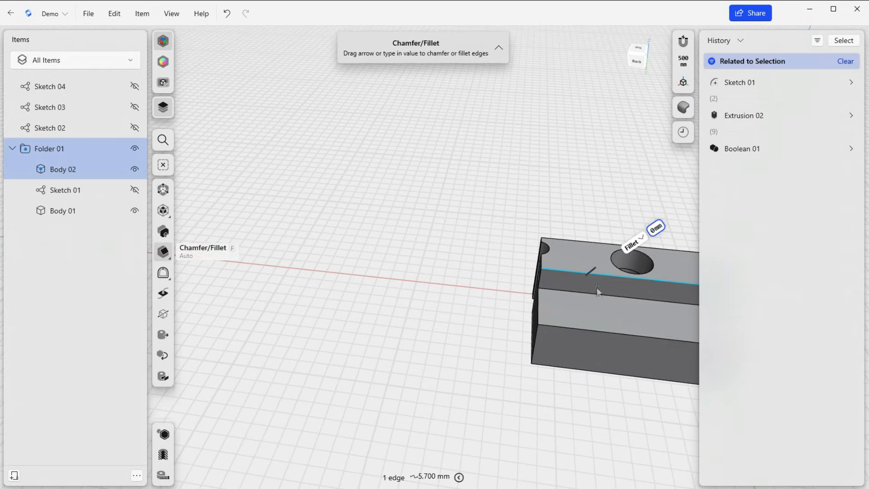
pyautogui.scroll(3, 607, 299)
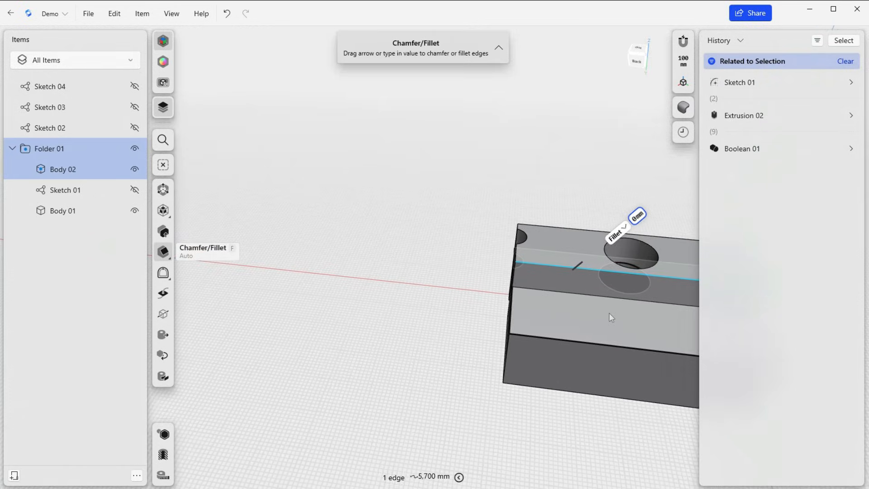
pyautogui.moveTo(609, 313); pyautogui.dragTo(420, 284, button='middle')
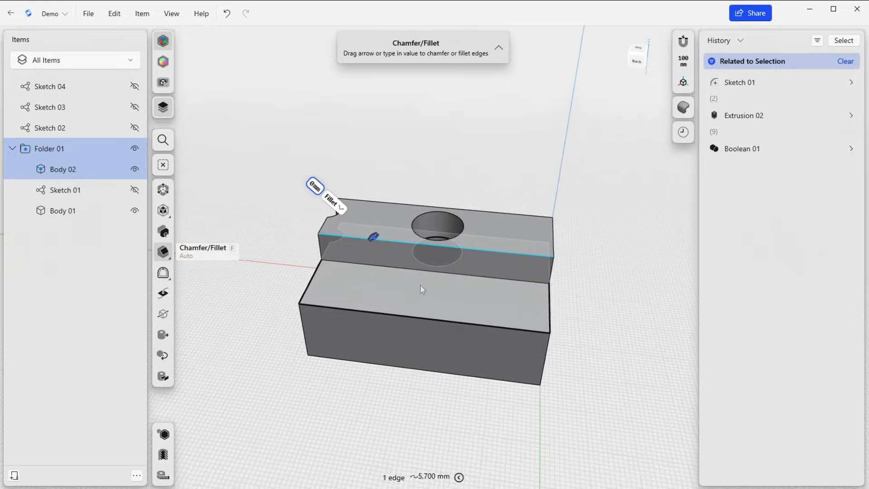
pyautogui.moveTo(421, 289); pyautogui.dragTo(365, 201, button='right')
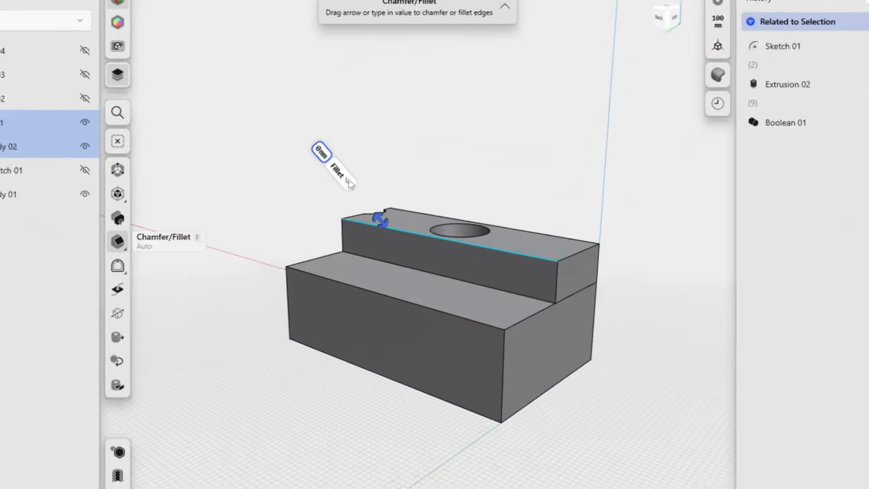
pyautogui.click(348, 181)
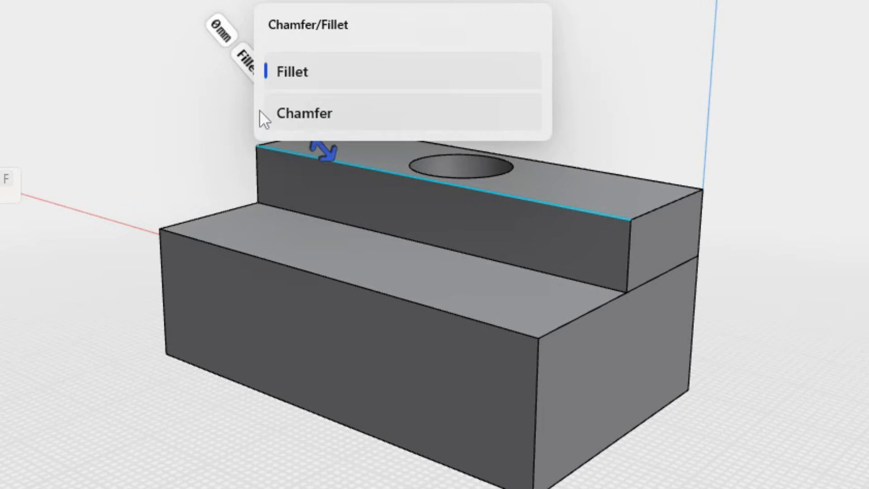
pyautogui.click(348, 158)
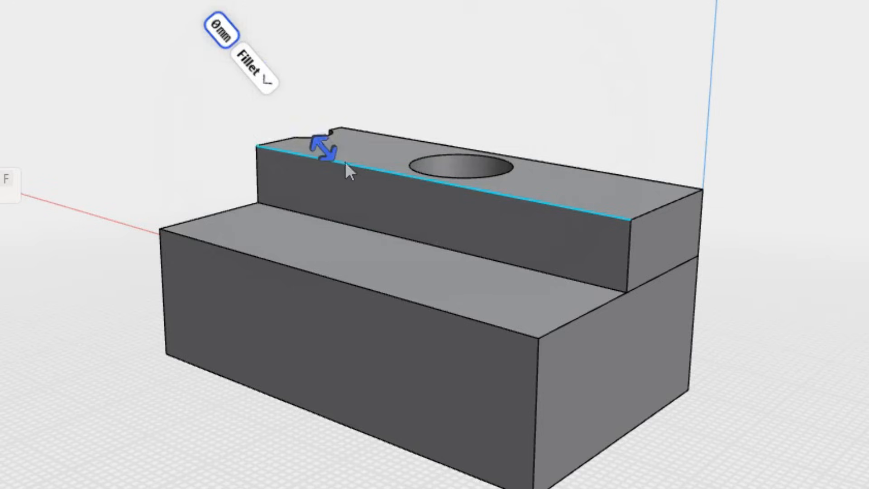
pyautogui.moveTo(319, 143); pyautogui.dragTo(248, 145)
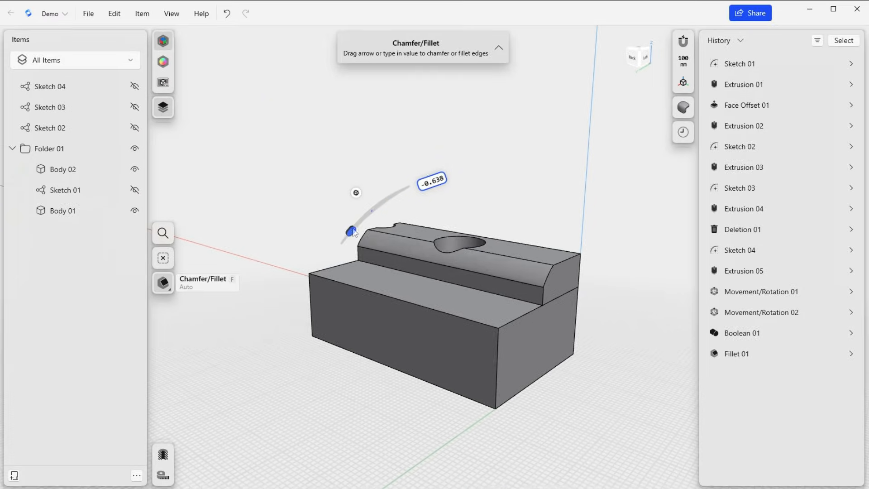
pyautogui.moveTo(354, 233); pyautogui.dragTo(382, 213)
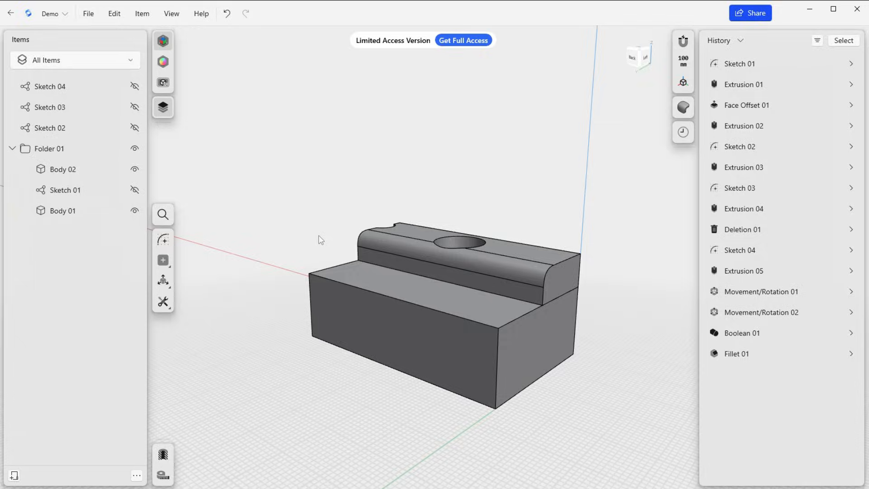
# Find the Shell command by searching for "shell" and hollow out Body 01 through its notched end face with a 100 mm wall thickness
pyautogui.moveTo(337, 244); pyautogui.dragTo(432, 227, button='right')
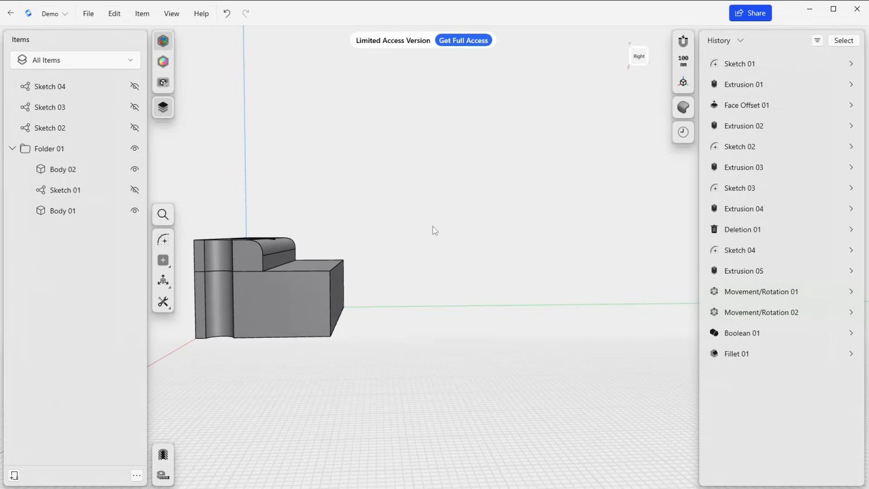
pyautogui.click(171, 219)
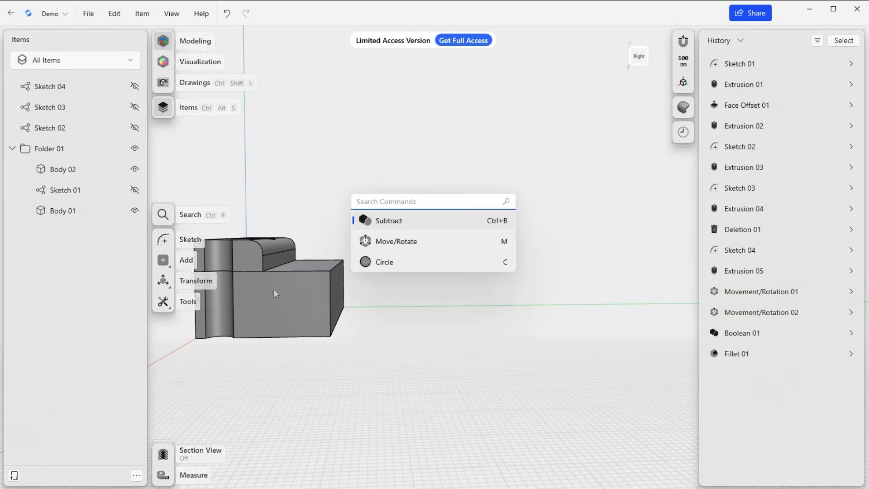
pyautogui.press('Escape')
pyautogui.click(257, 306)
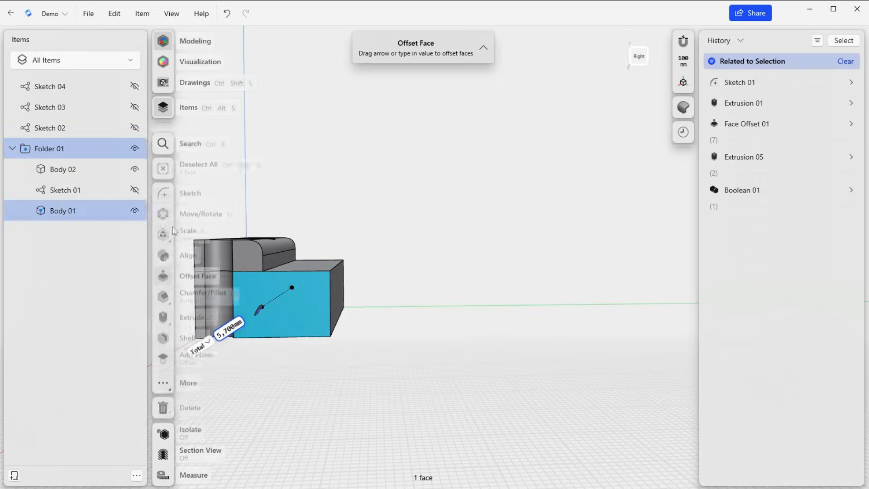
pyautogui.hotkey('ctrl', 'f')
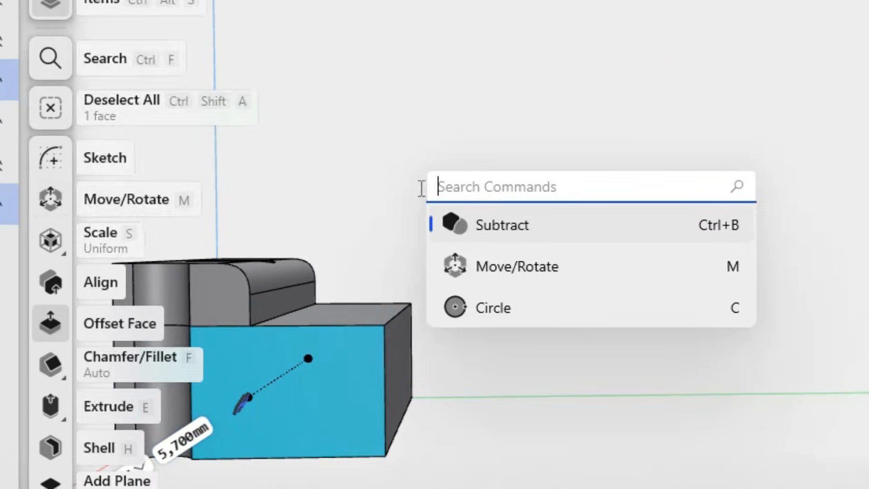
pyautogui.write('shell')
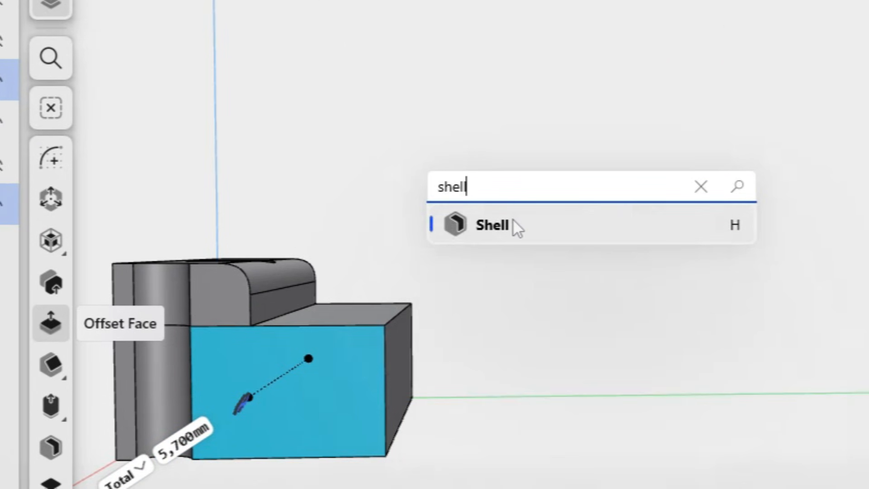
pyautogui.click(492, 225)
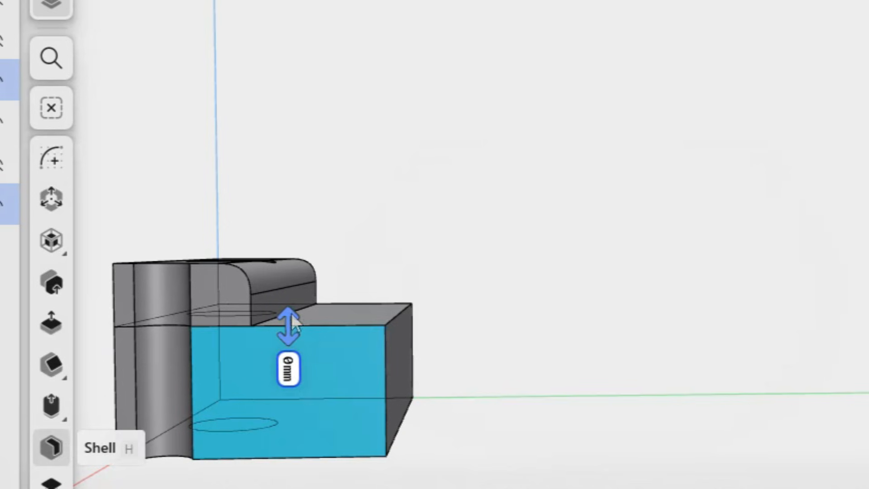
pyautogui.moveTo(291, 315); pyautogui.dragTo(290, 321)
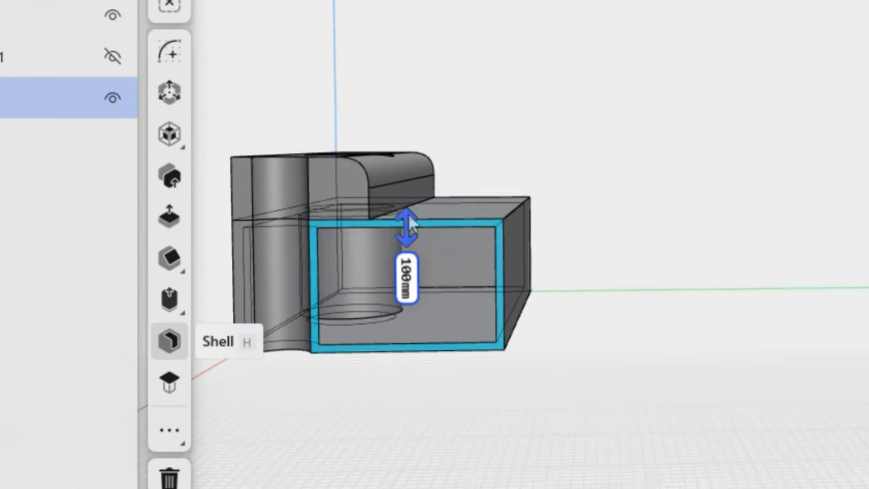
pyautogui.scroll(3, 436, 329)
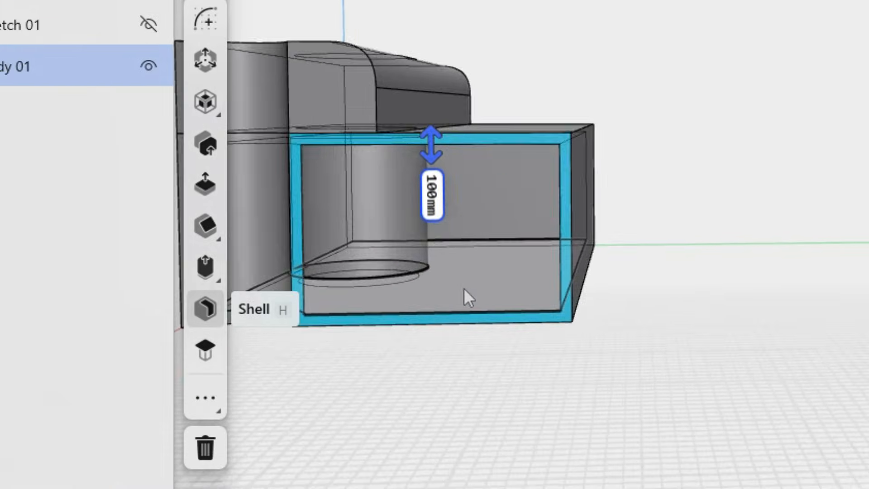
pyautogui.scroll(2, 463, 288)
pyautogui.moveTo(462, 285); pyautogui.dragTo(421, 286, button='middle')
pyautogui.moveTo(353, 361); pyautogui.dragTo(515, 388, button='middle')
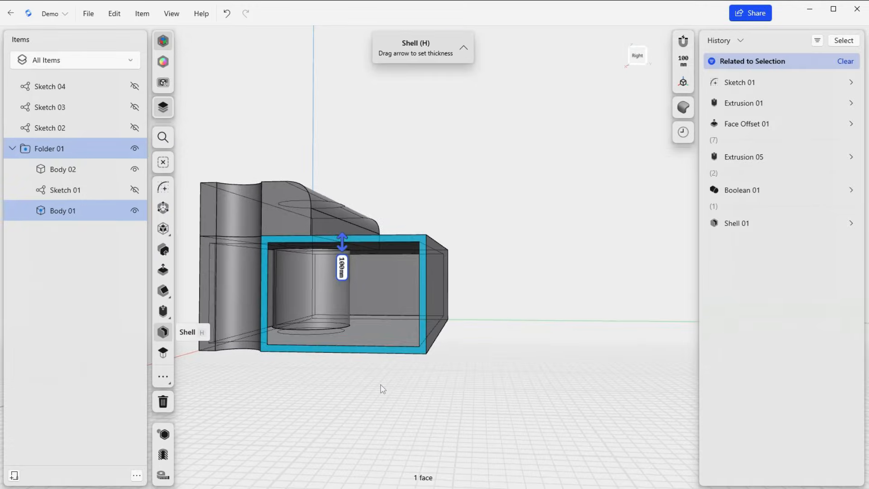
pyautogui.click(476, 397)
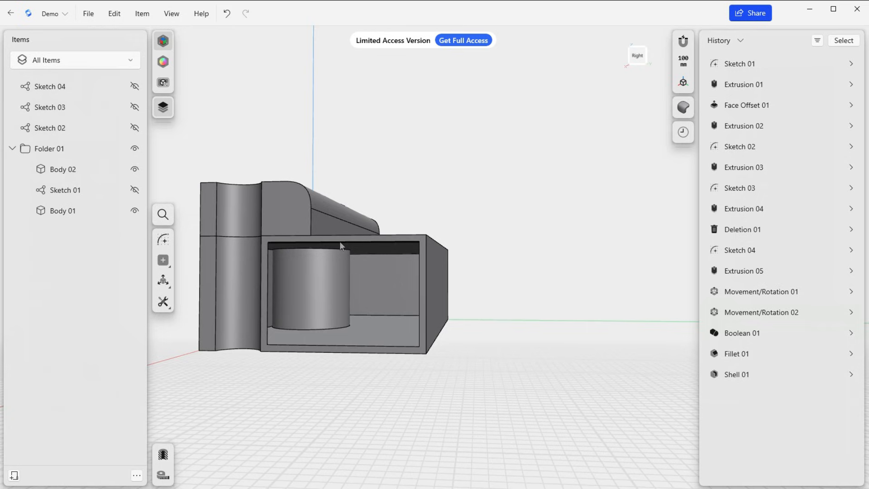
# Delete the cylindrical face standing inside the hollowed Body 01
pyautogui.moveTo(359, 433); pyautogui.dragTo(270, 436, button='right')
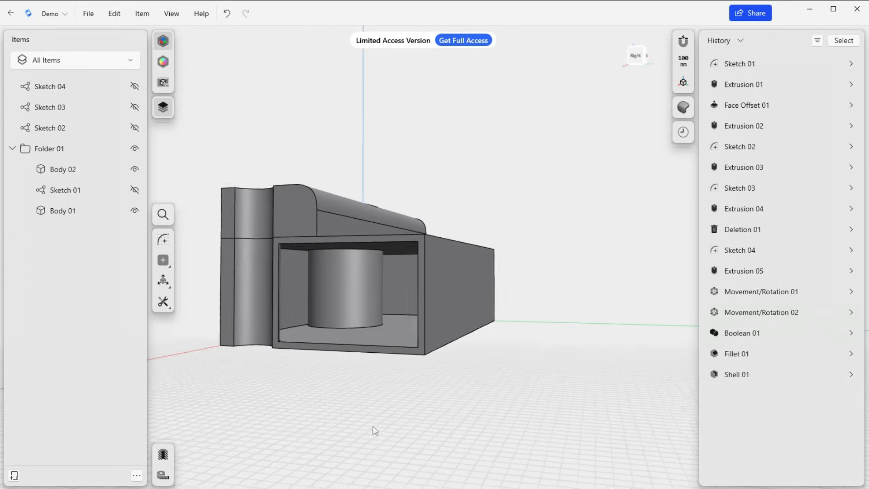
pyautogui.click(346, 295)
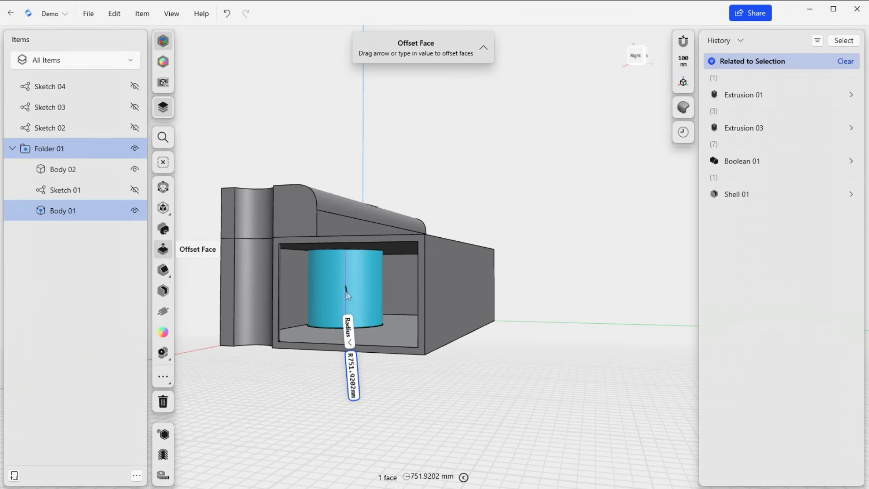
pyautogui.press('Delete')
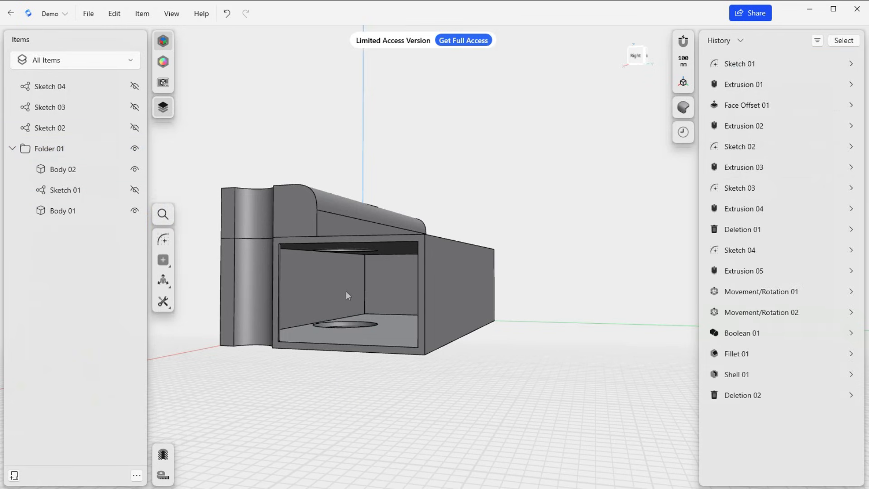
# Find Offset Edge - Chain by searching for "offset" and offset the outline of Body 02's rounded end face by -110 mm
pyautogui.moveTo(348, 403); pyautogui.dragTo(199, 401, button='right')
pyautogui.scroll(-8, 334, 330)
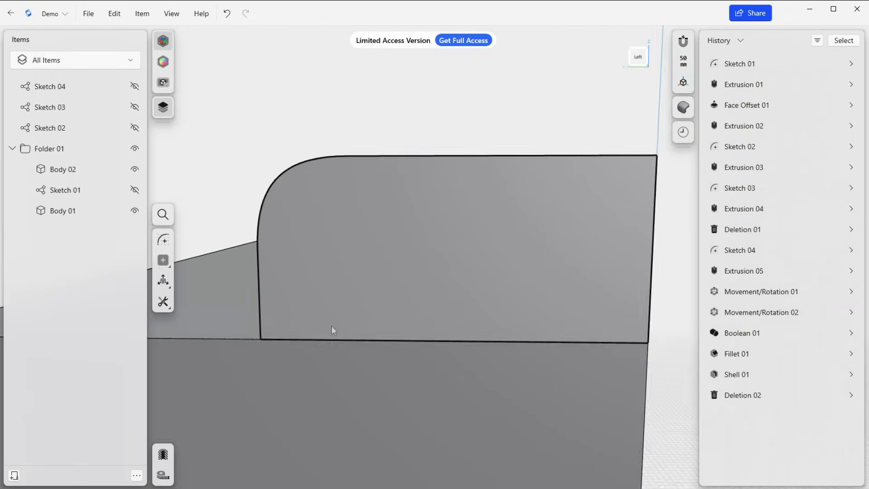
pyautogui.moveTo(335, 335); pyautogui.dragTo(354, 295, button='right')
pyautogui.click(376, 295)
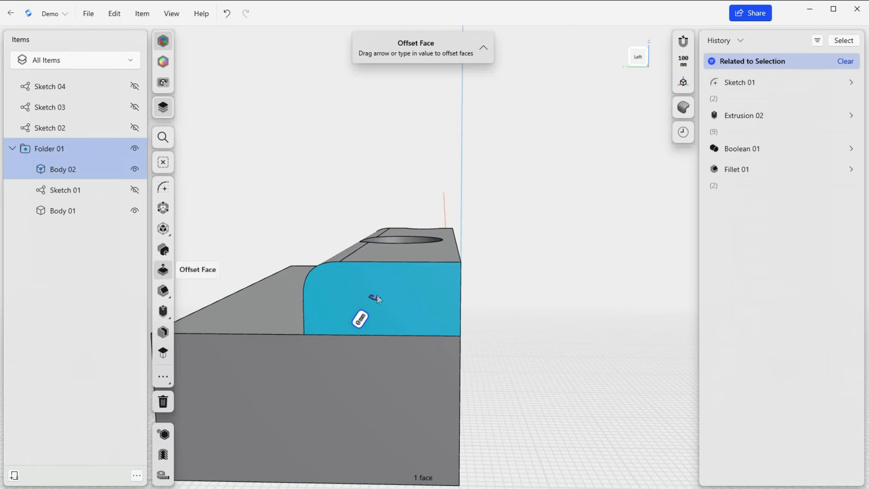
pyautogui.click(163, 140)
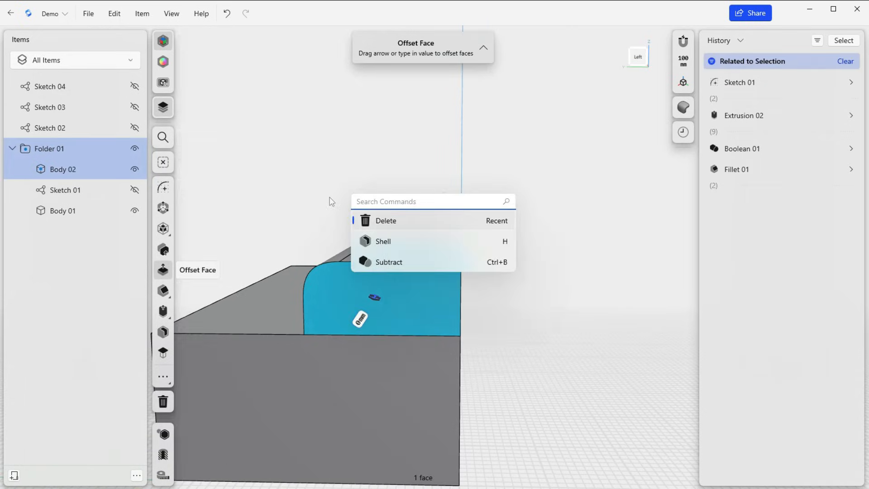
pyautogui.write('offset')
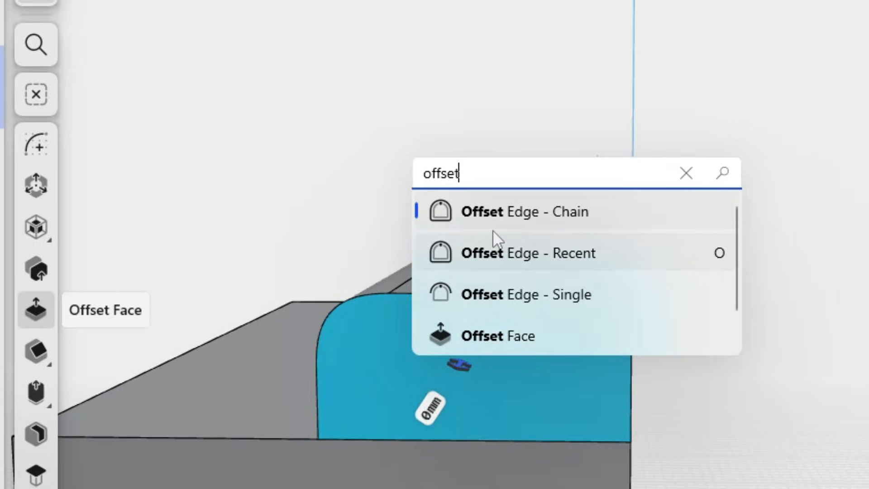
pyautogui.click(503, 212)
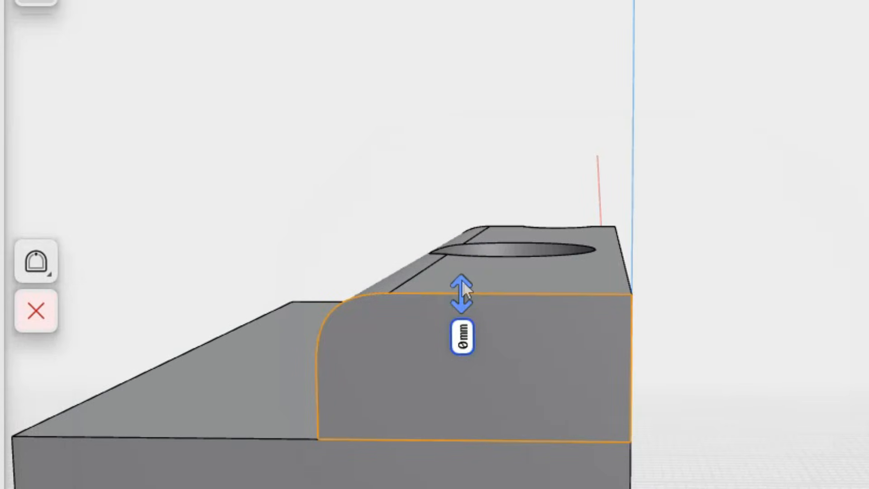
pyautogui.moveTo(462, 281); pyautogui.dragTo(459, 303)
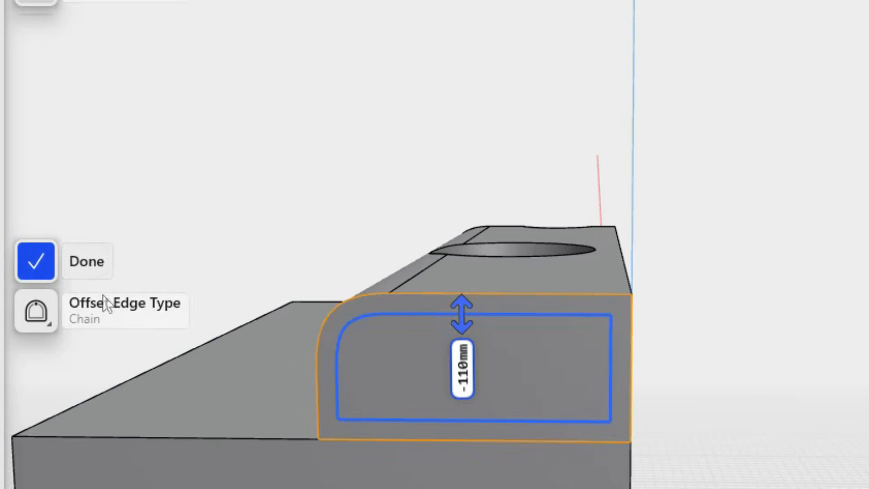
# Extrude the inner offset region on Body 02's end face by -400 mm to cut a pocket into the body
pyautogui.click(490, 373)
pyautogui.press('e')
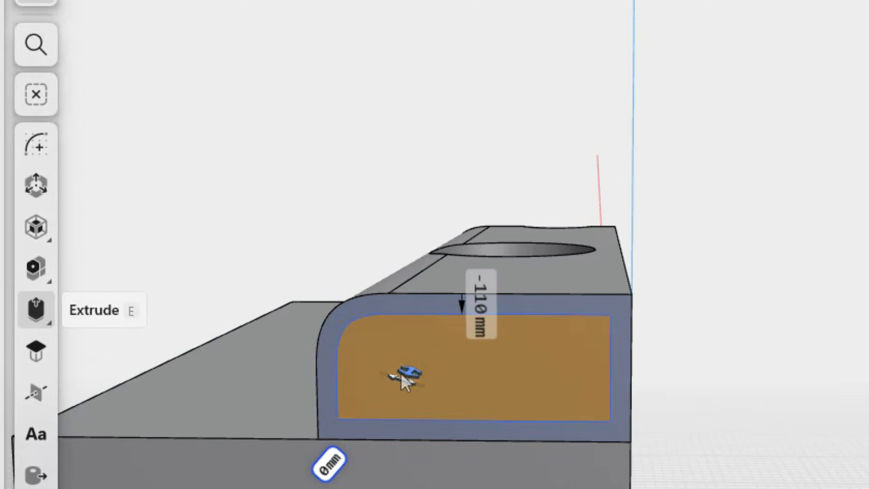
pyautogui.click(420, 361)
pyautogui.moveTo(420, 360); pyautogui.dragTo(499, 401)
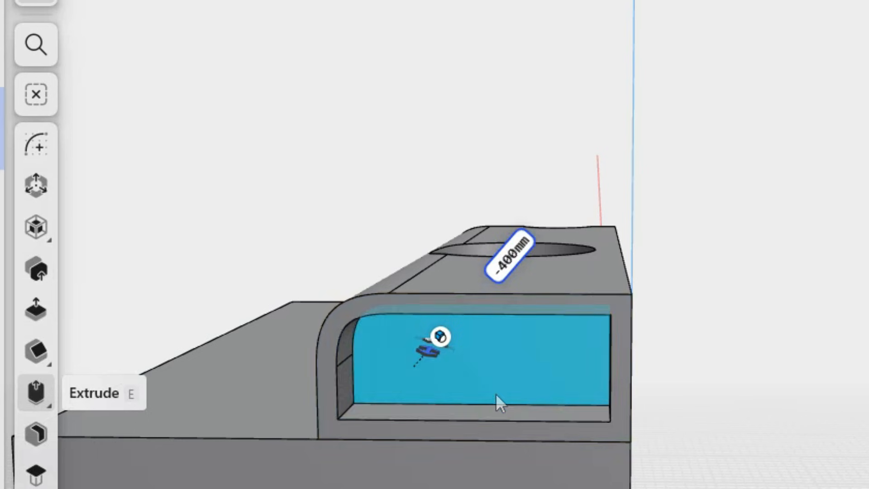
pyautogui.moveTo(354, 313)
pyautogui.mouseDown(button='right')
pyautogui.moveTo(354, 322)
pyautogui.moveTo(458, 336)
pyautogui.moveTo(457, 326)
pyautogui.moveTo(440, 322)
pyautogui.moveTo(351, 316)
pyautogui.mouseUp(button='right')
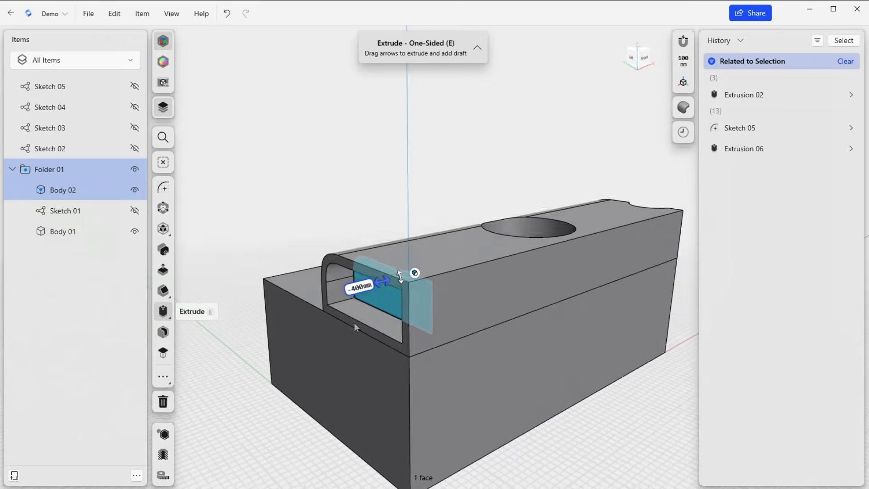
pyautogui.scroll(-6, 351, 320)
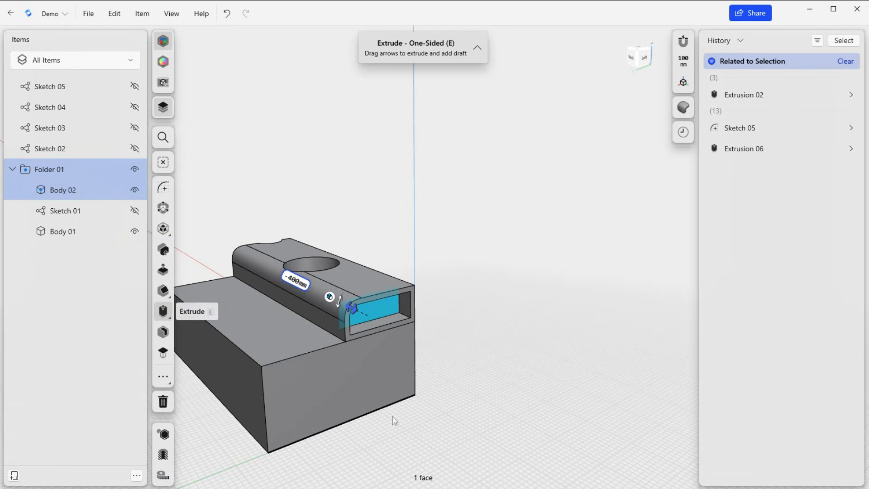
pyautogui.moveTo(394, 419); pyautogui.dragTo(495, 367, button='middle')
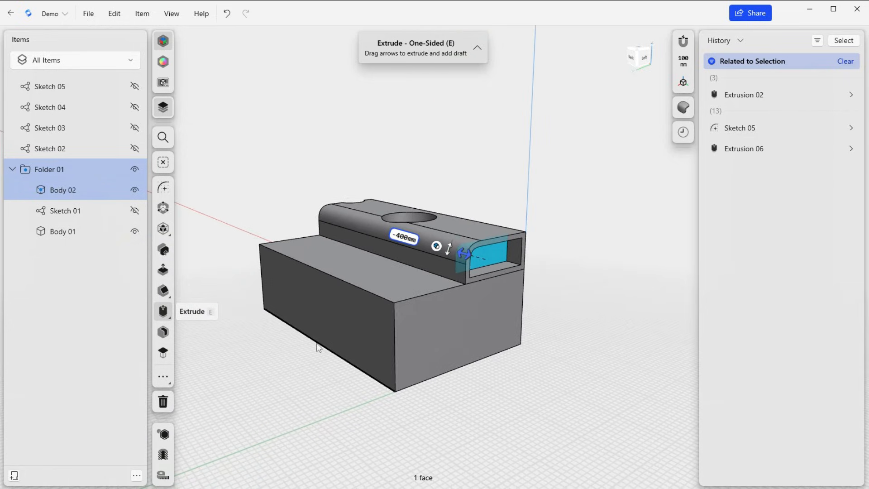
pyautogui.scroll(-3, 319, 351)
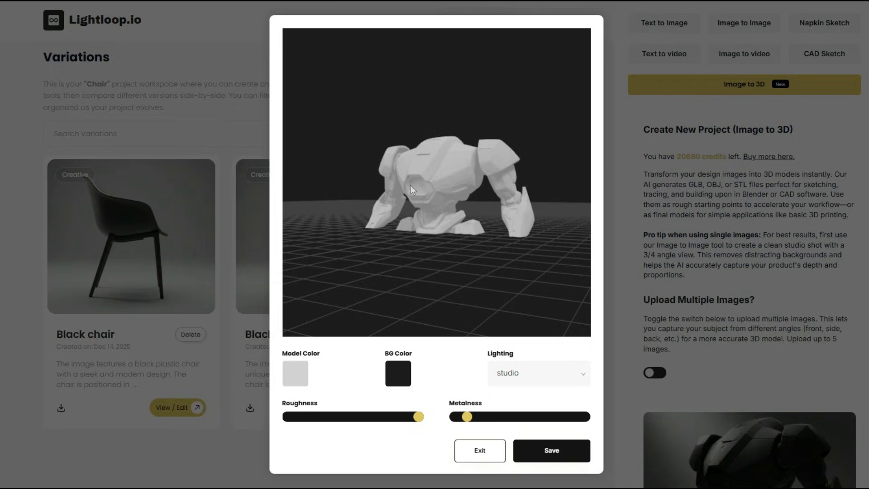
pyautogui.moveTo(410, 185); pyautogui.dragTo(437, 210)
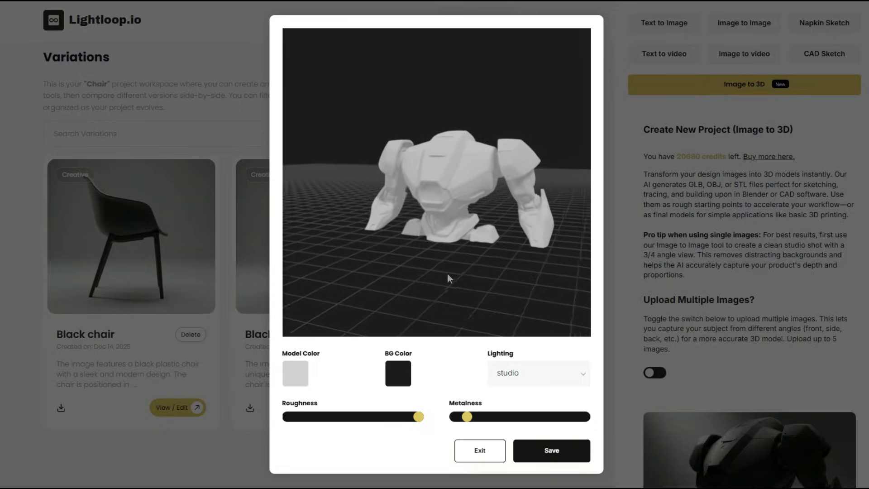